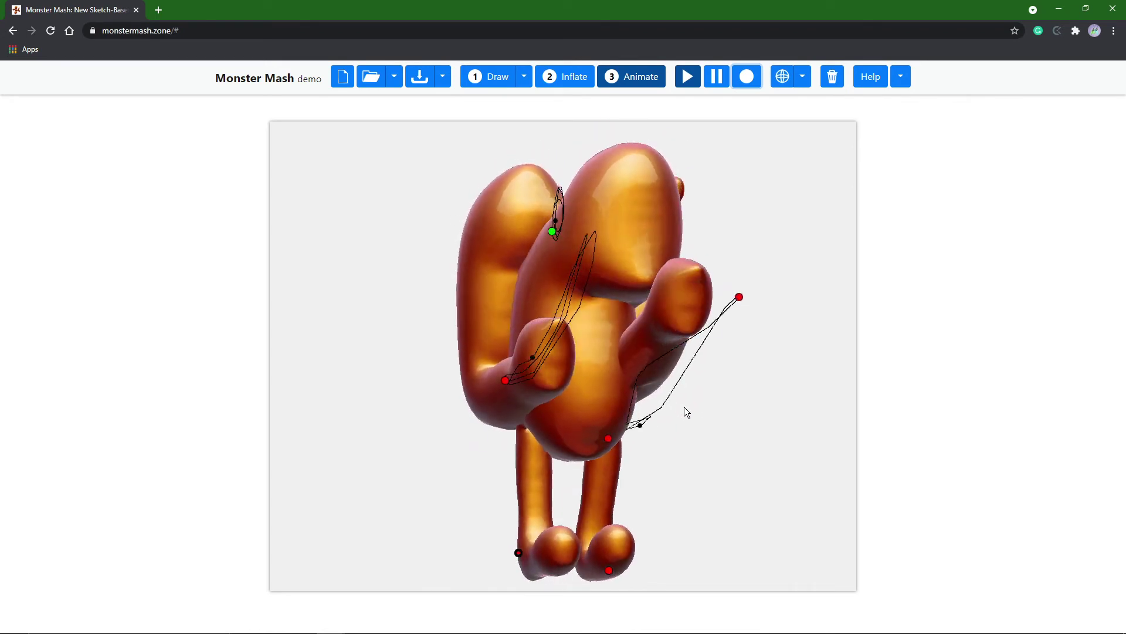
# Pause the character animation and export it as a glTF .glb file with full quality enabled
pyautogui.click(716, 78)
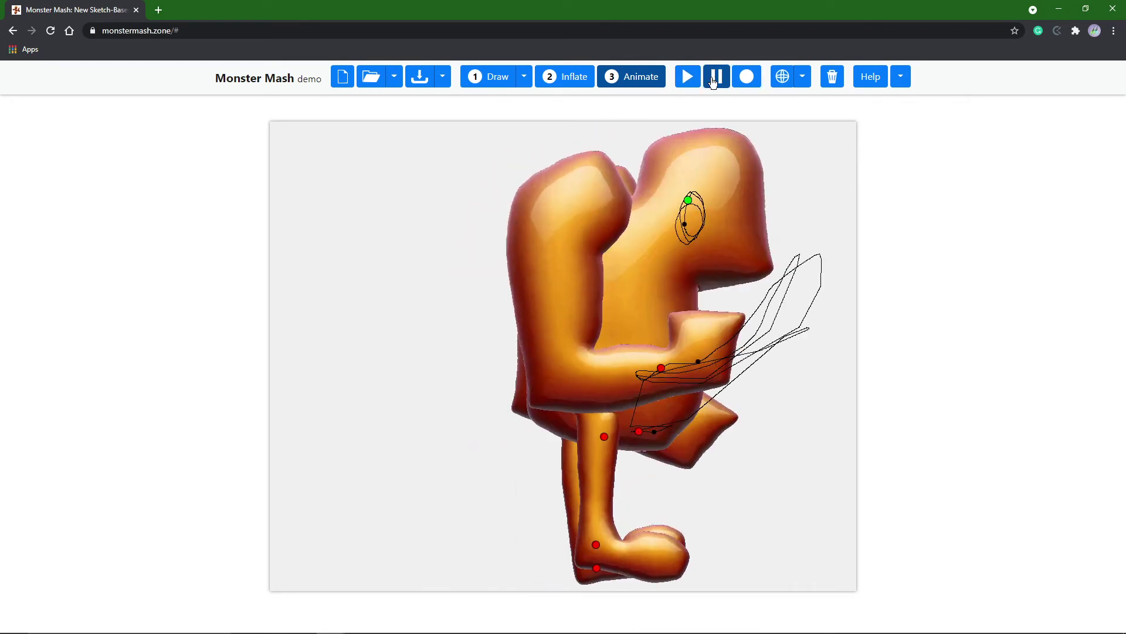
pyautogui.click(443, 78)
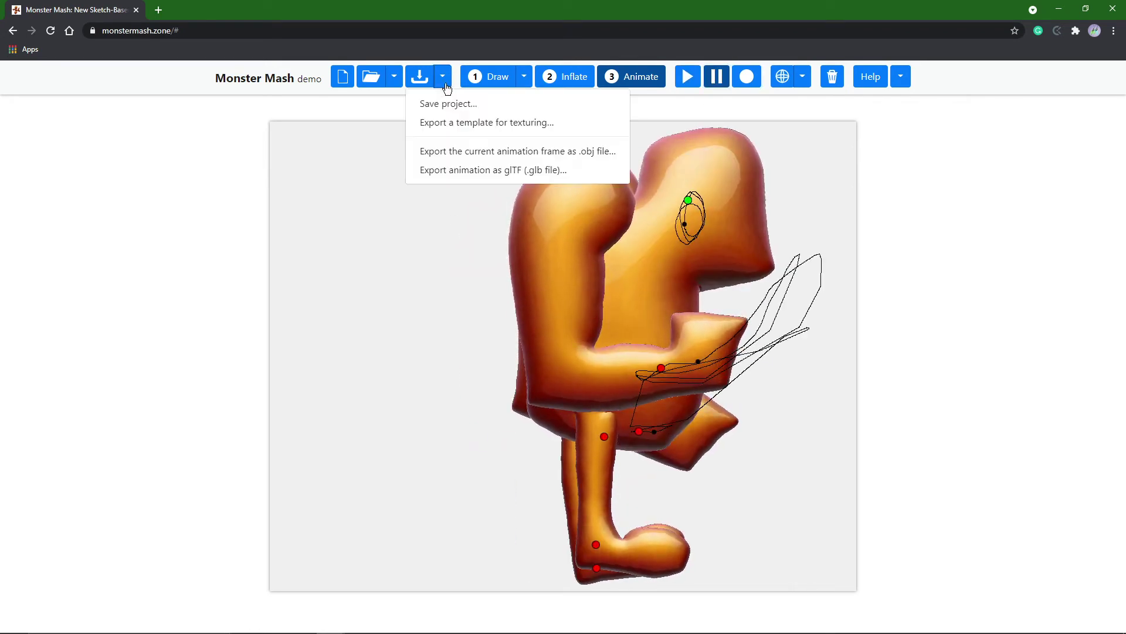
pyautogui.click(460, 172)
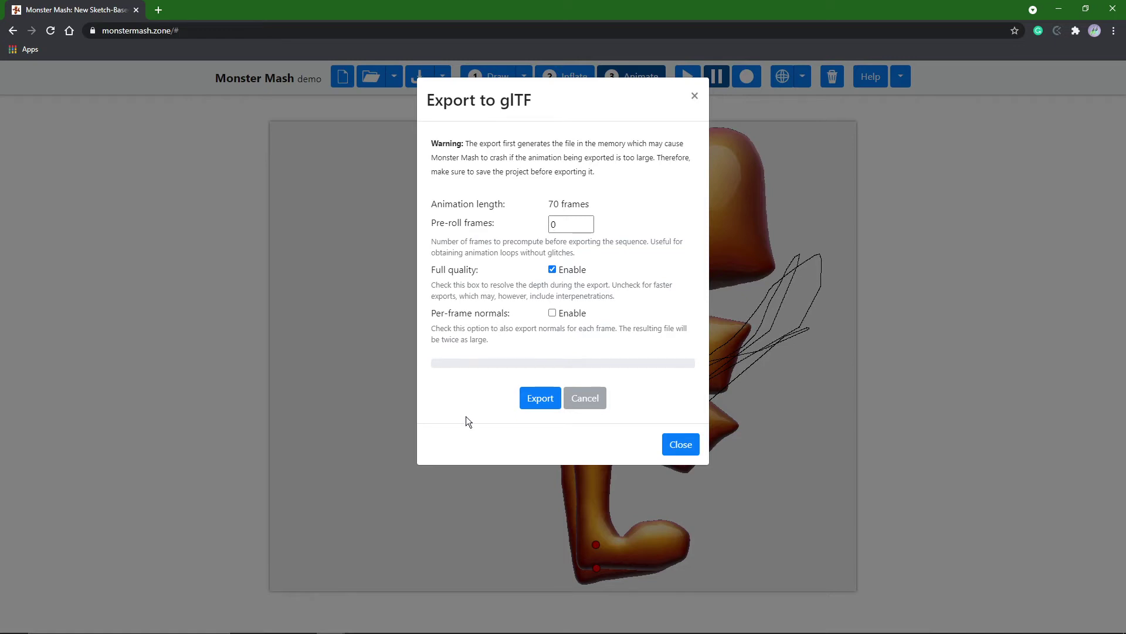
pyautogui.click(535, 399)
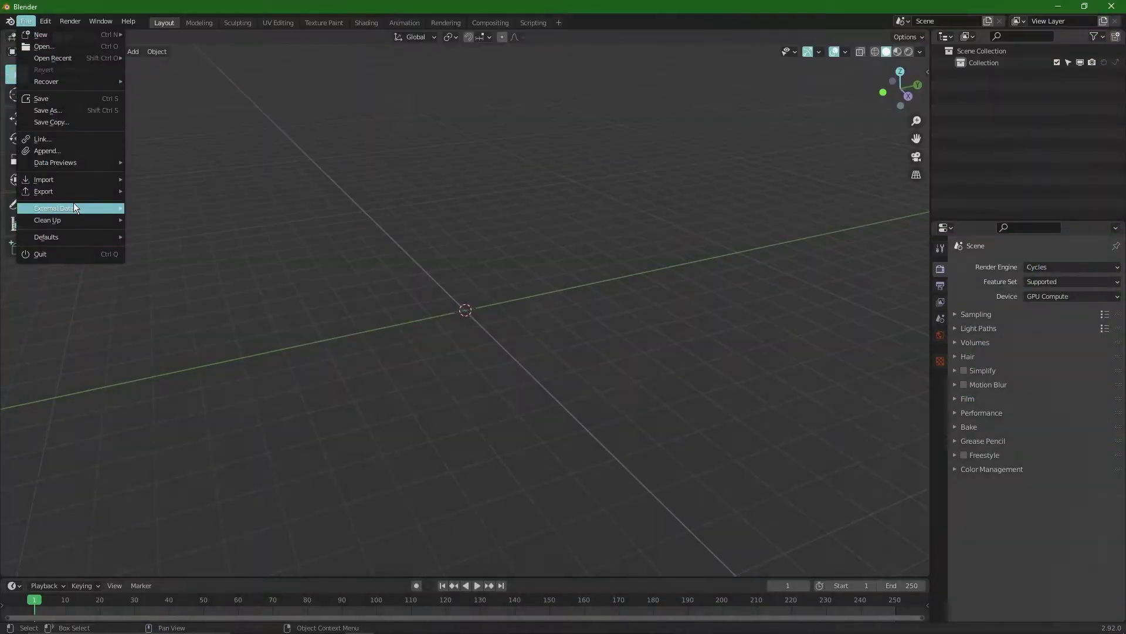
# Switch to Blender and import mm_project.glb from the MonsterMash\GlTF folder as glTF 2.0
pyautogui.moveTo(82, 179)
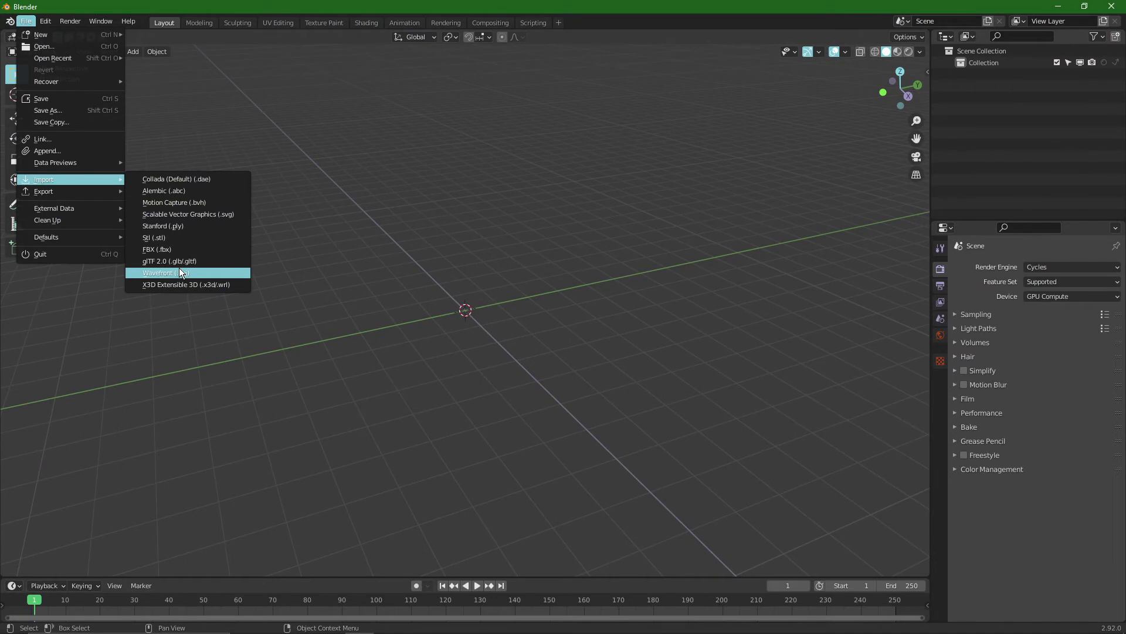
pyautogui.click(164, 264)
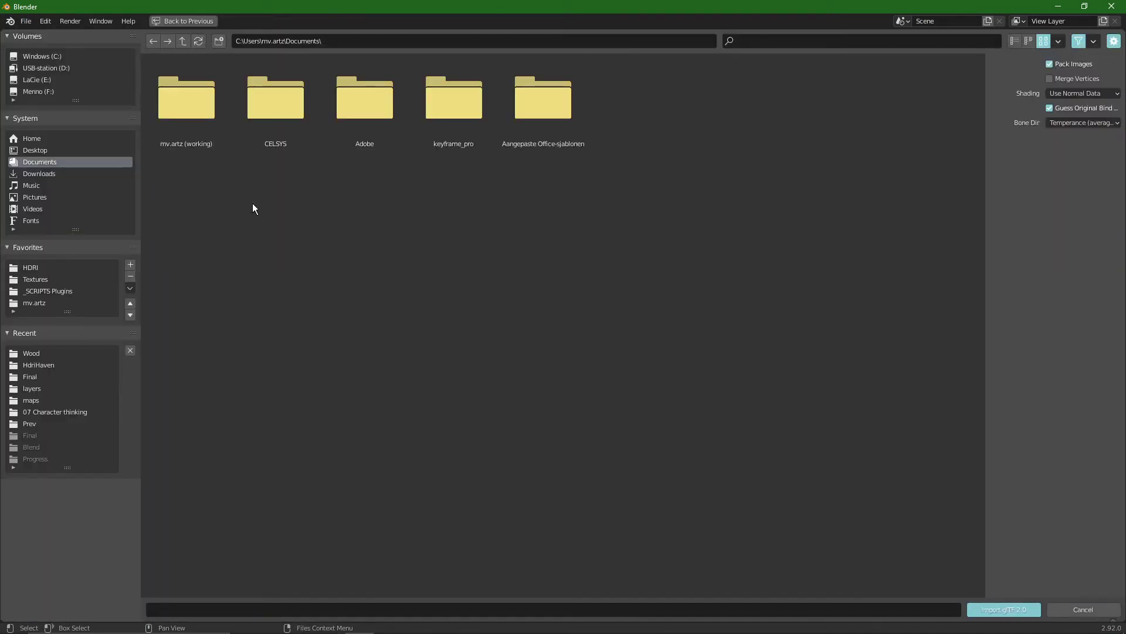
pyautogui.click(393, 37)
pyautogui.press('Escape')
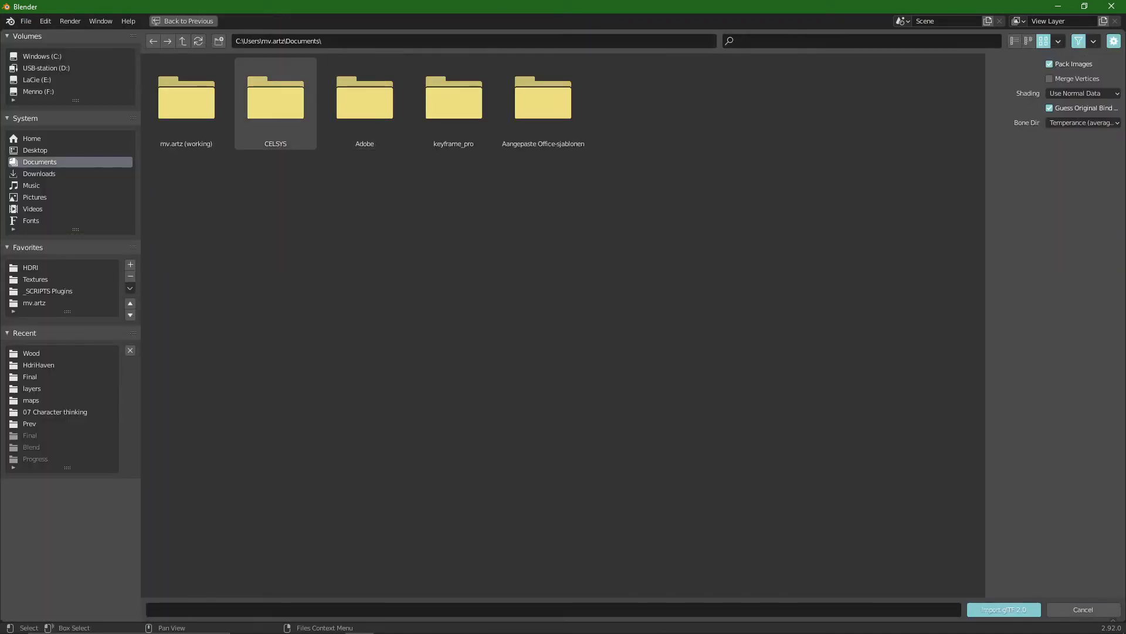
pyautogui.click(427, 5)
pyautogui.click(402, 41)
pyautogui.write('C:\\Users\\mv.artz\\Documents\\mv.artz (working)\\MonsterMash\\GlTF\\')
pyautogui.press('Return')
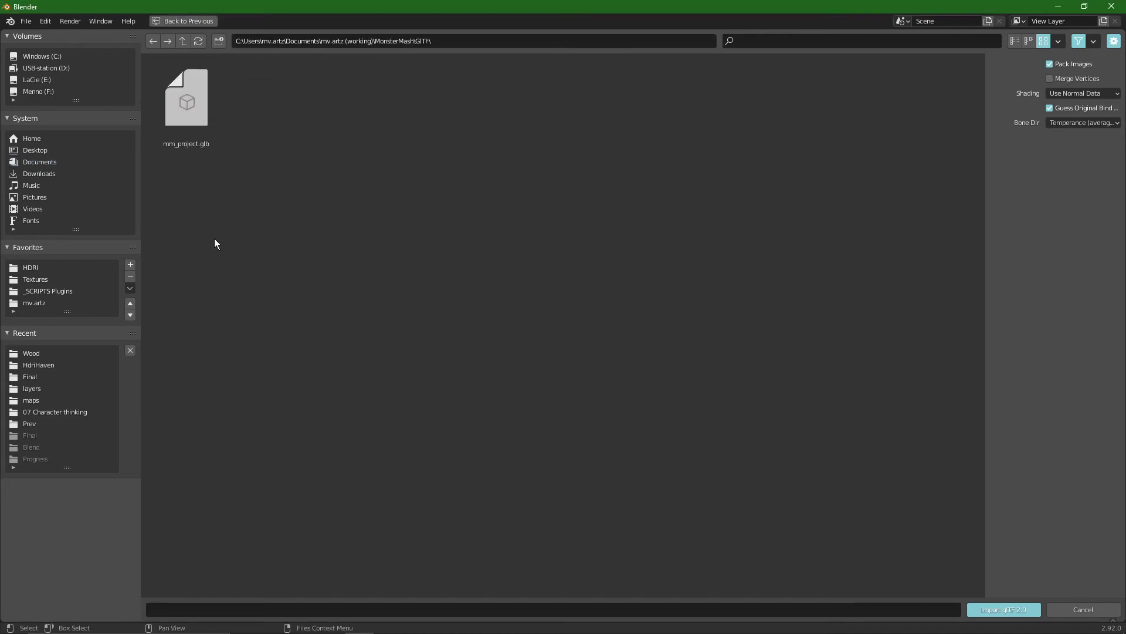
pyautogui.doubleClick(185, 111)
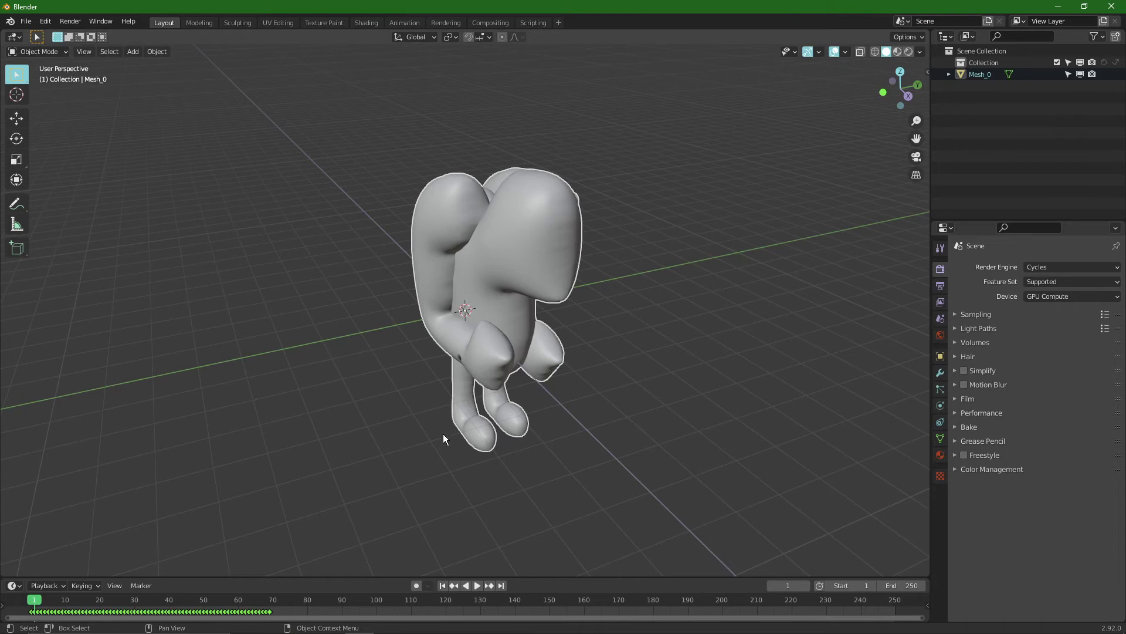
# Play back the imported animation, go to its last keyframe and set the scene's end frame to 69
pyautogui.keyDown('shift'); pyautogui.moveTo(640, 286); pyautogui.dragTo(674, 290, button='middle'); pyautogui.keyUp('shift')
pyautogui.press('space')
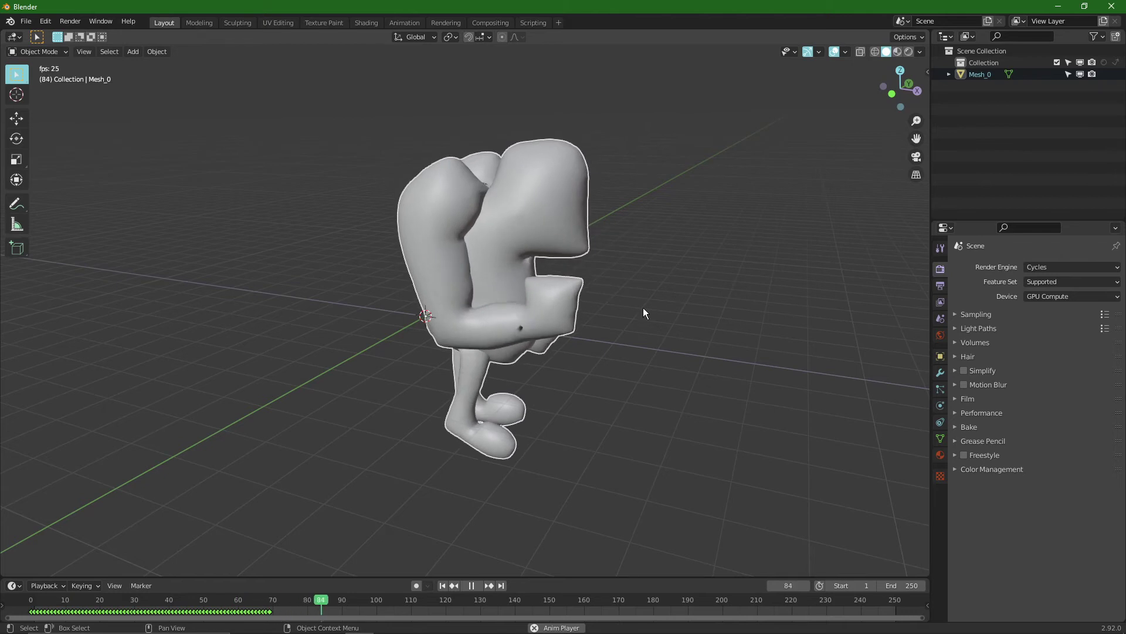
pyautogui.press('space')
pyautogui.moveTo(535, 578); pyautogui.dragTo(594, 377)
pyautogui.moveTo(285, 405); pyautogui.dragTo(269, 407)
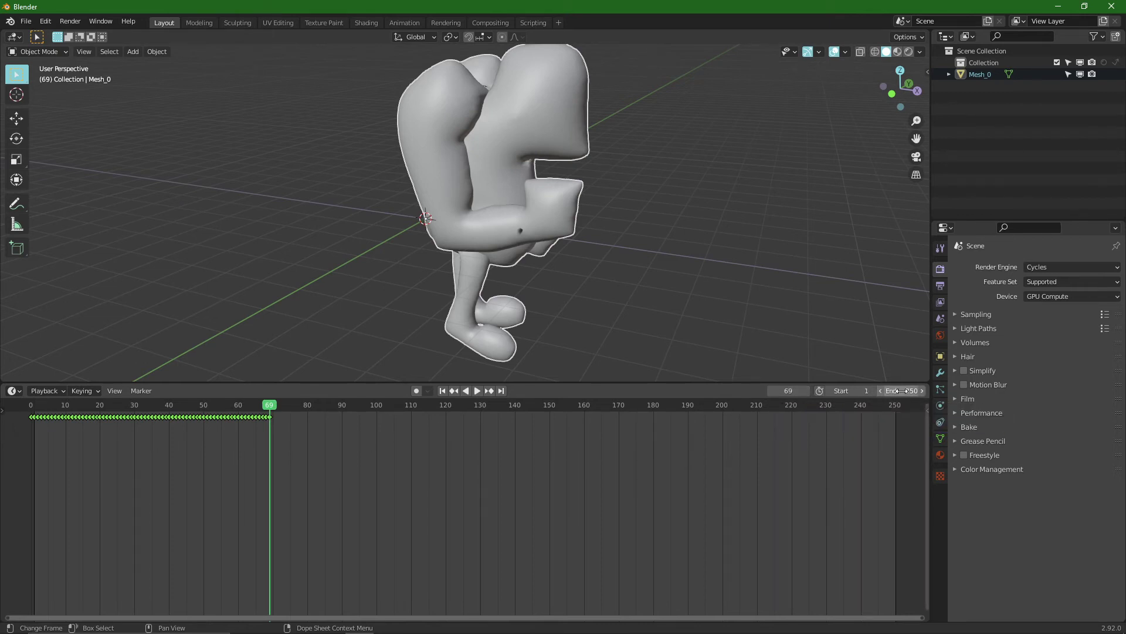
pyautogui.write('69')
# Delete the linked vertices of the eye on the character's head in Edit Mode, and return to Object Mode
pyautogui.keyDown('shift'); pyautogui.moveTo(459, 186); pyautogui.dragTo(463, 201, button='middle'); pyautogui.keyUp('shift')
pyautogui.moveTo(276, 522); pyautogui.dragTo(582, 522, button='middle')
pyautogui.scroll(-2, 563, 234)
pyautogui.keyDown('shift'); pyautogui.moveTo(616, 191); pyautogui.dragTo(354, 179, button='middle'); pyautogui.keyUp('shift')
pyautogui.scroll(2, 433, 136)
pyautogui.hotkey('ctrl', 'Tab')
pyautogui.click(543, 150)
pyautogui.scroll(3, 443, 131)
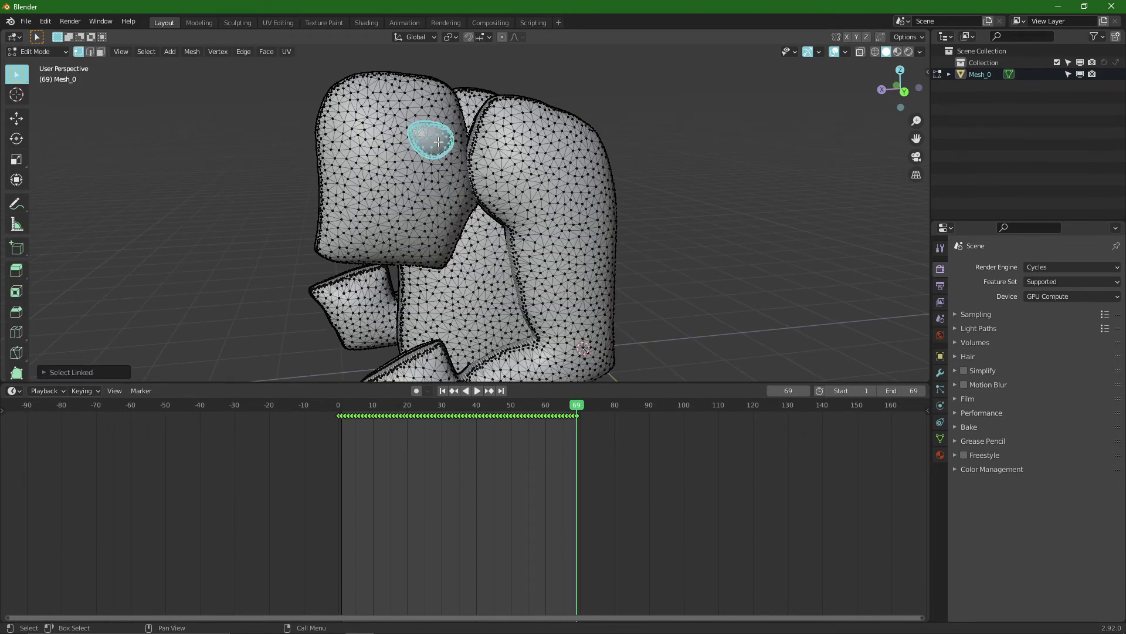
pyautogui.press('x')
pyautogui.click(423, 173)
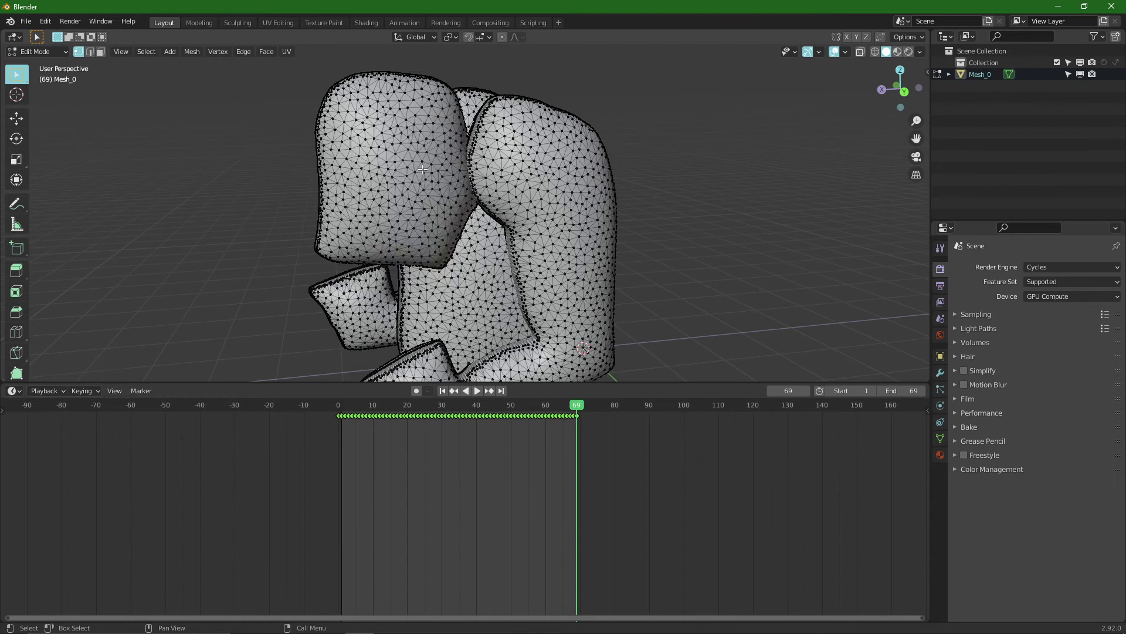
pyautogui.scroll(-3, 424, 173)
pyautogui.moveTo(424, 173); pyautogui.dragTo(565, 191, button='middle')
pyautogui.hotkey('ctrl', 'Tab')
pyautogui.click(296, 196)
# Play back the trimmed animation from the side and return to frame 1
pyautogui.moveTo(296, 196); pyautogui.dragTo(482, 244, button='middle')
pyautogui.press('space')
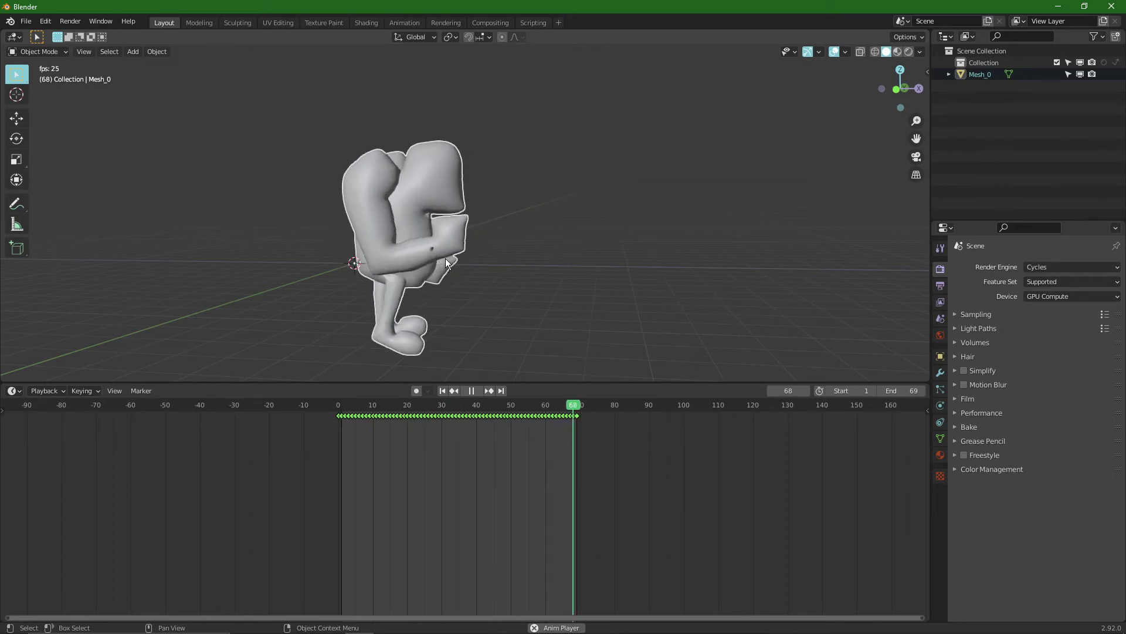
pyautogui.press('space')
pyautogui.hotkey('shift', 'Left')
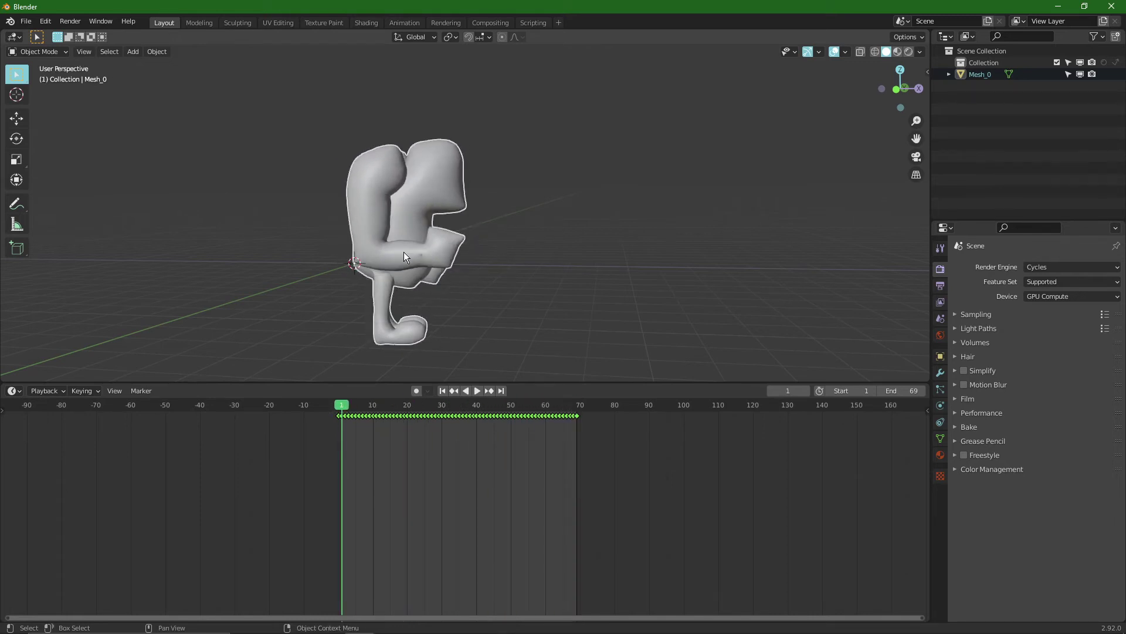
# Duplicate the character mesh in place and disable the original in both viewport and renders
pyautogui.hotkey('shift', 'd')
pyautogui.rightClick(515, 258)
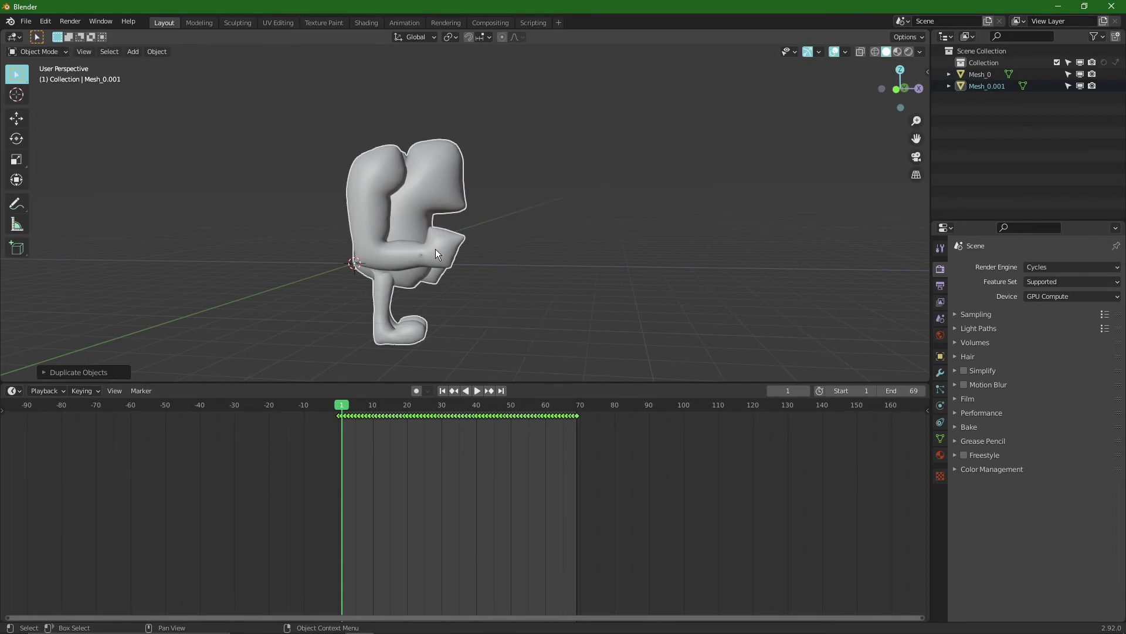
pyautogui.click(1092, 74)
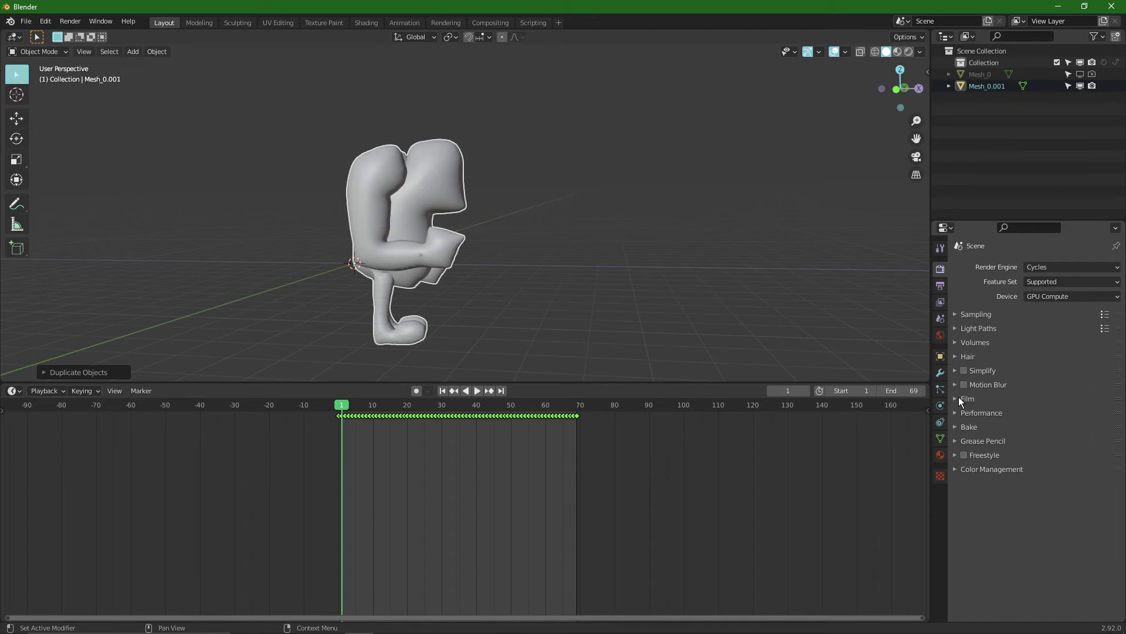
# Add a Remesh modifier in Voxel mode to the duplicated character
pyautogui.click(940, 372)
pyautogui.click(994, 267)
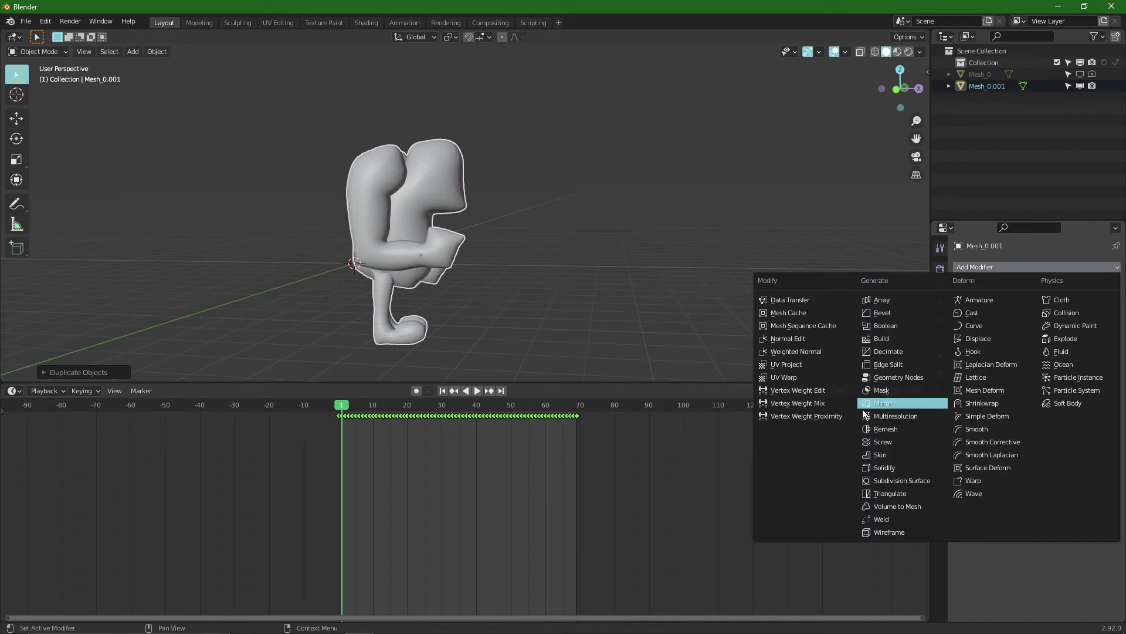
pyautogui.click(896, 431)
# Examine the duplicate's linked mesh parts in Edit Mode and return to Object Mode
pyautogui.moveTo(413, 181); pyautogui.dragTo(357, 204, button='middle')
pyautogui.hotkey('ctrl', 'Tab')
pyautogui.click(459, 211)
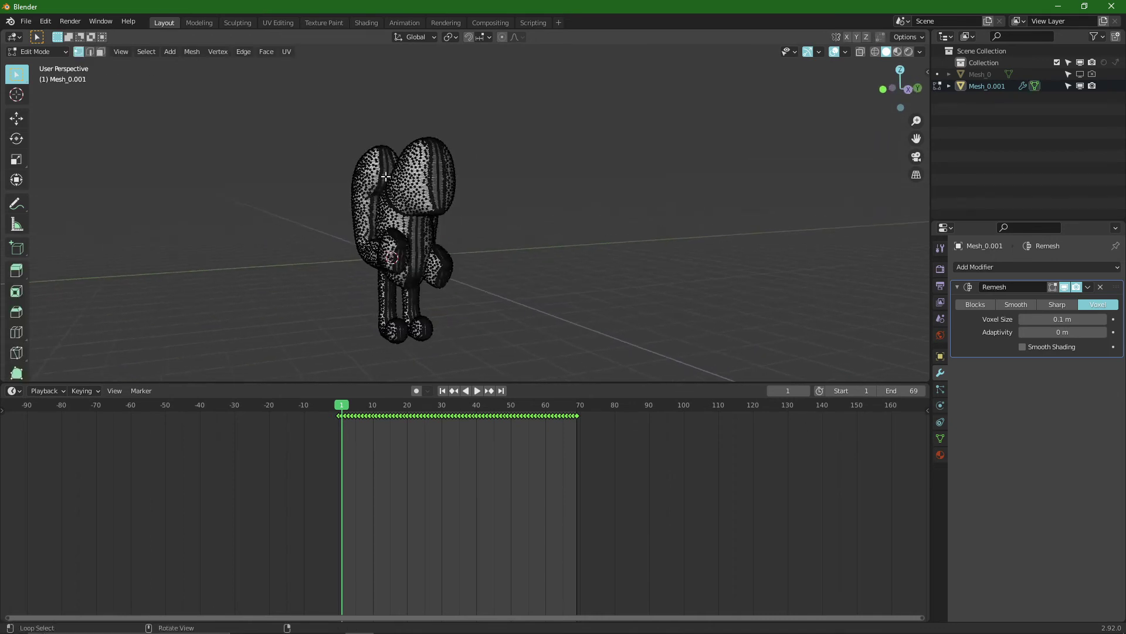
pyautogui.scroll(1, 384, 176)
pyautogui.hotkey('ctrl', 'l')
pyautogui.moveTo(378, 200); pyautogui.dragTo(410, 241, button='middle')
pyautogui.press('Tab')
# Play the remeshed animation and set Remesh to 0.16 m voxel size, 0.1 m adaptivity and smooth shading
pyautogui.press('space')
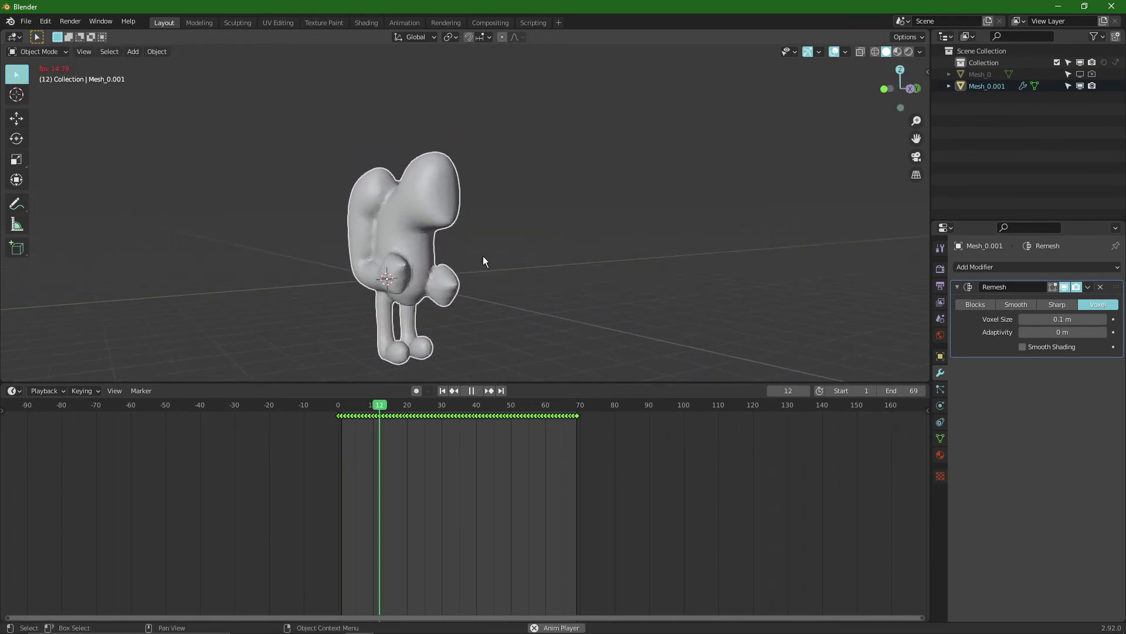
pyautogui.moveTo(484, 256); pyautogui.dragTo(550, 258, button='middle')
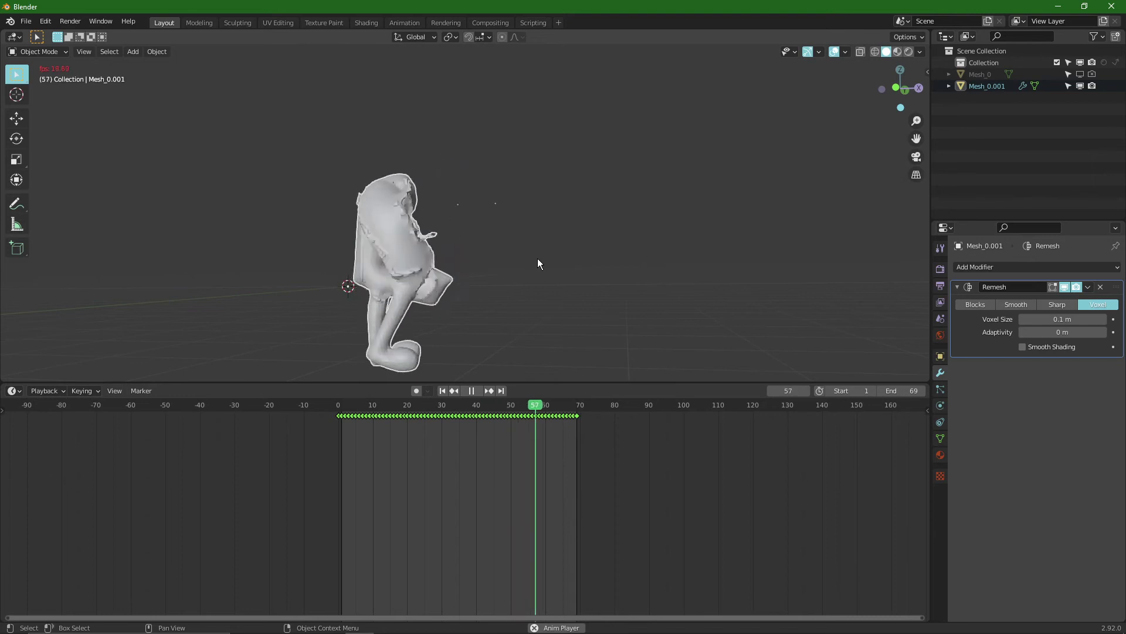
pyautogui.press('KP_1')
pyautogui.press('space')
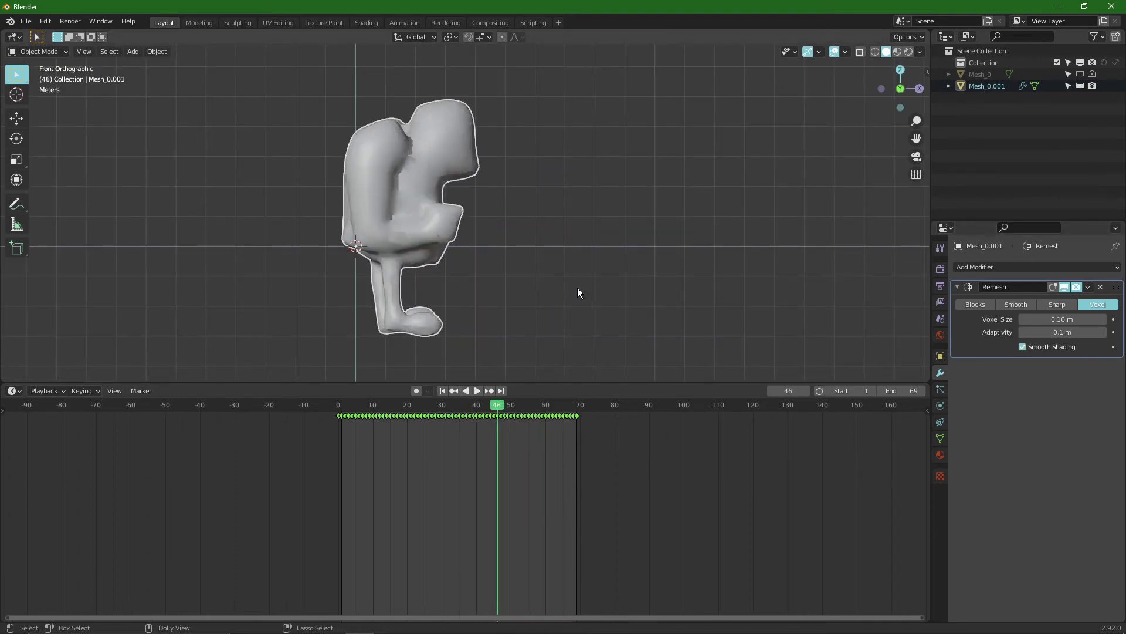
# Add a level 2 Subdivision modifier to the remeshed character and review the animation playback
pyautogui.hotkey('ctrl', '2')
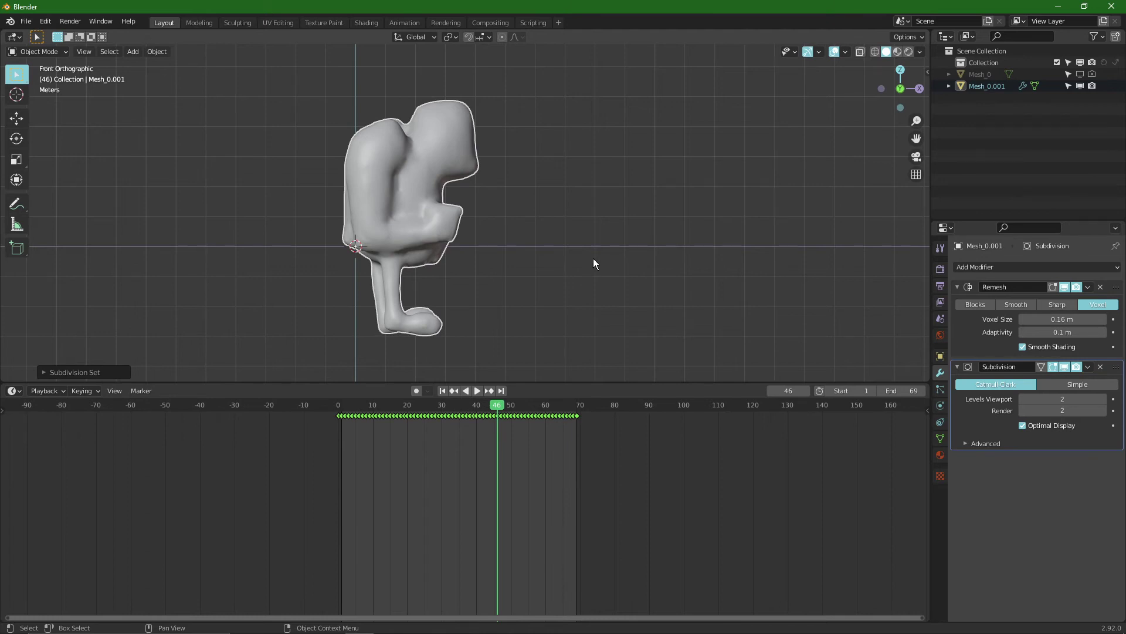
pyautogui.press('space')
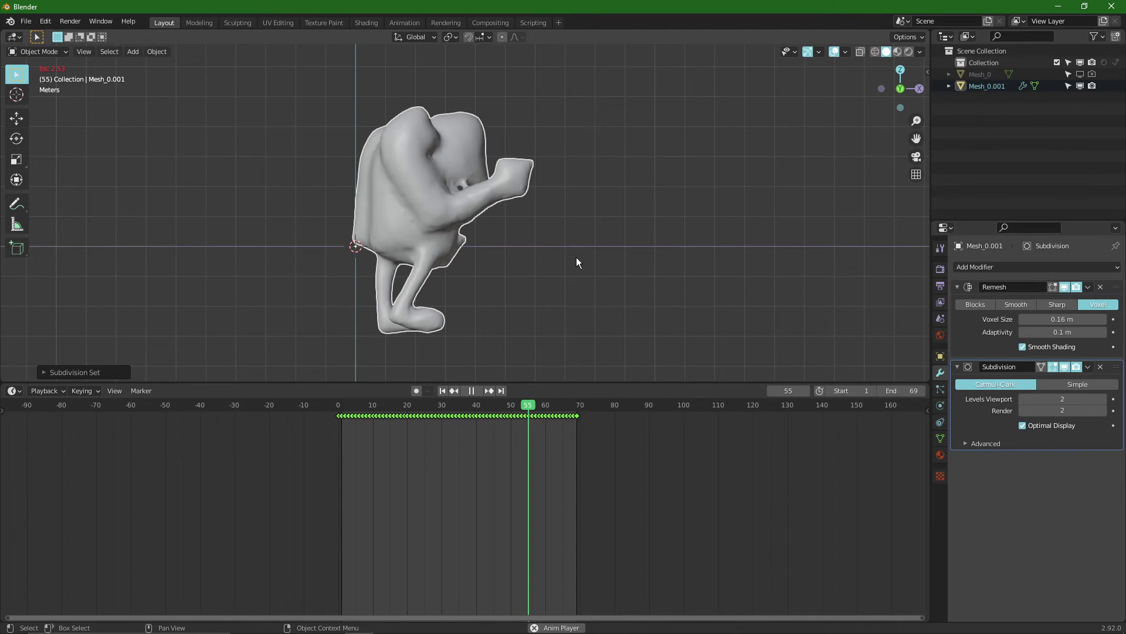
pyautogui.press('space')
pyautogui.moveTo(576, 257); pyautogui.dragTo(435, 213, button='middle')
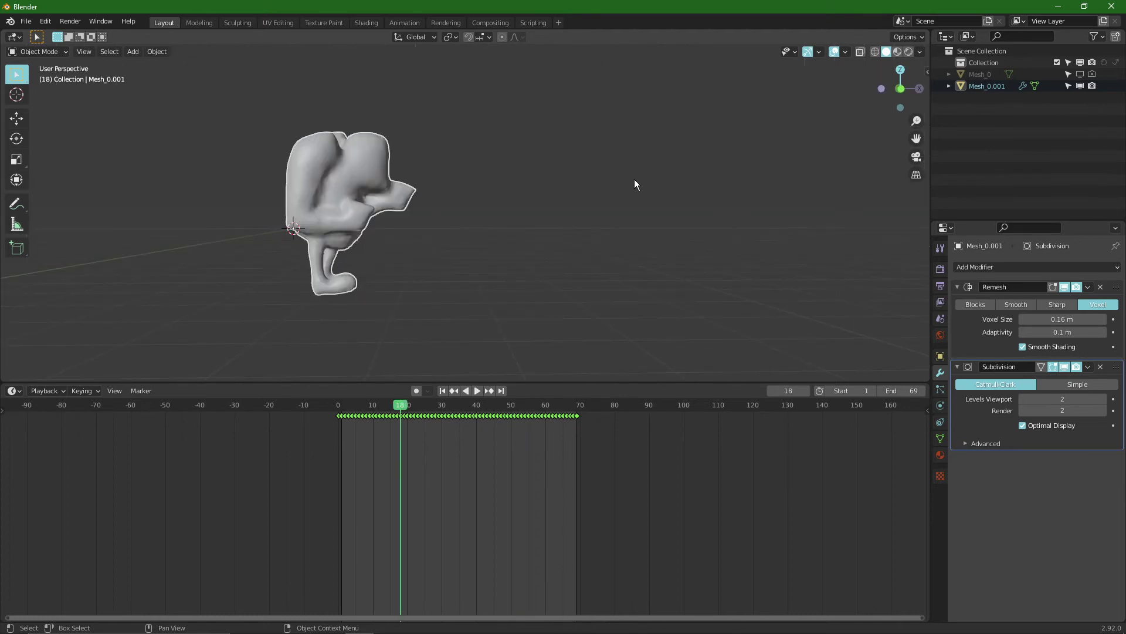
pyautogui.scroll(-1, 333, 219)
pyautogui.scroll(1, 382, 221)
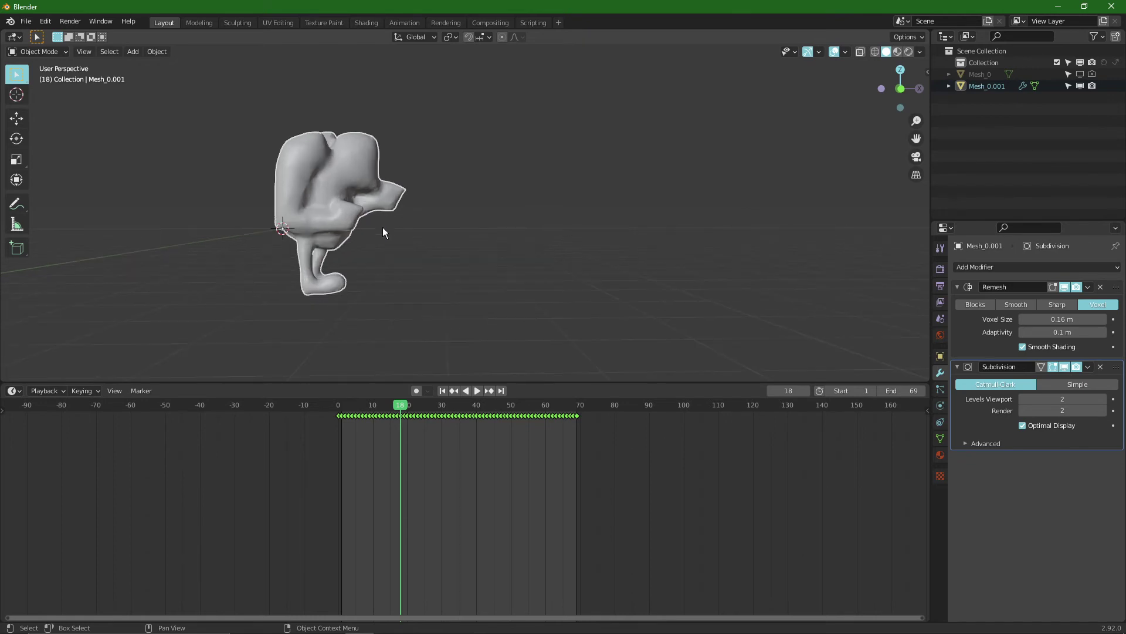
# Add a Round Cube mesh and apply its Quadsphere preset
pyautogui.keyDown('shift'); pyautogui.moveTo(382, 227); pyautogui.dragTo(375, 261, button='middle'); pyautogui.keyUp('shift')
pyautogui.hotkey('shift', 'a')
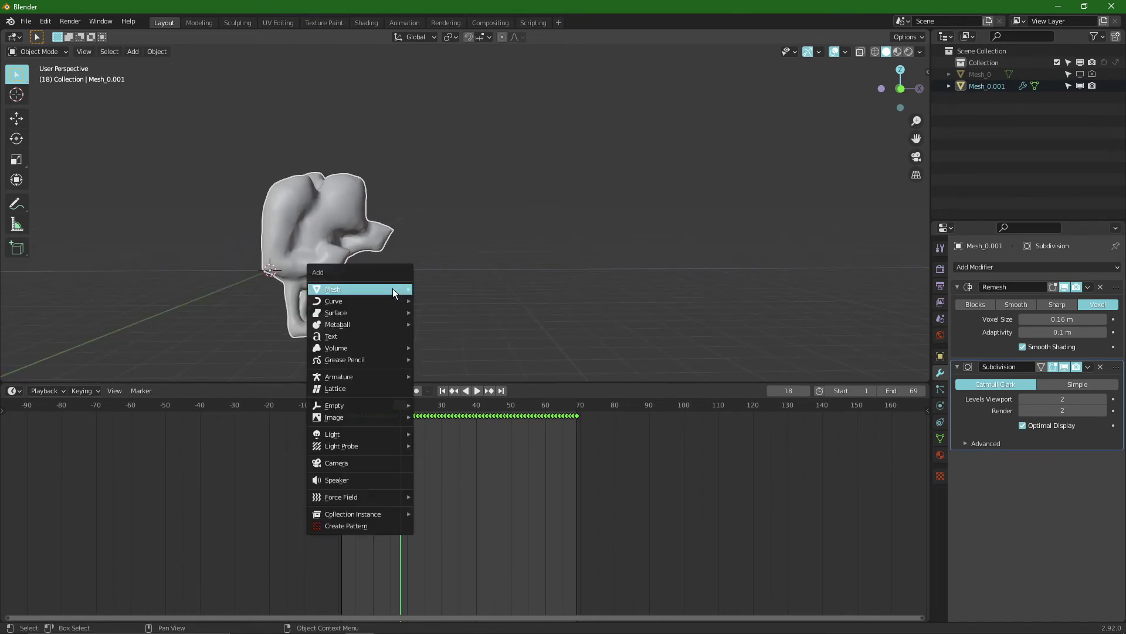
pyautogui.moveTo(399, 288)
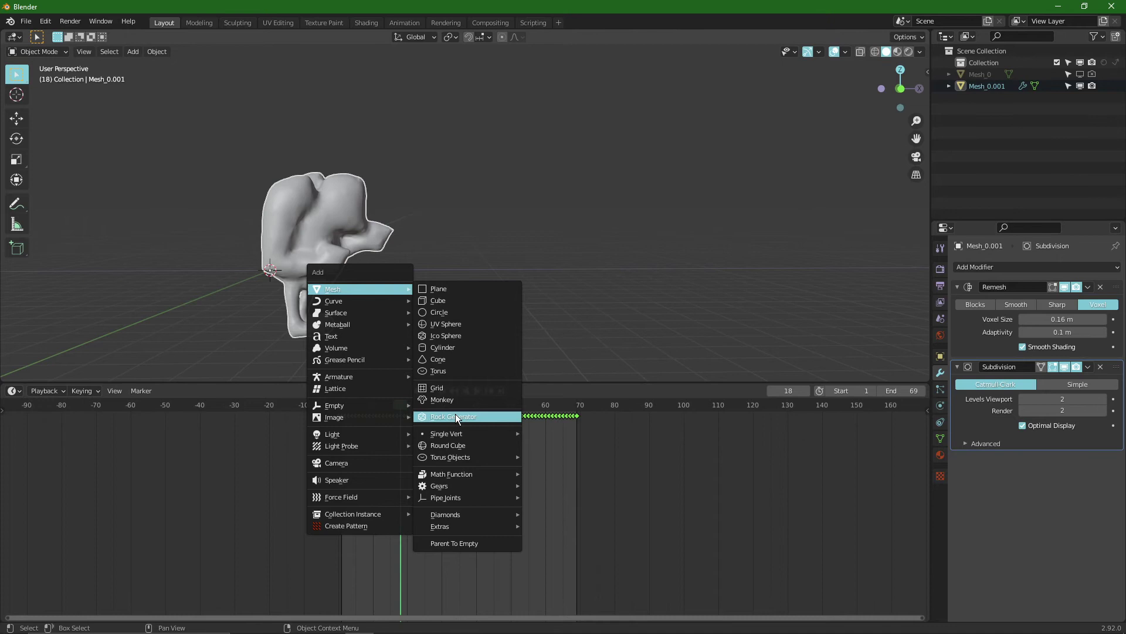
pyautogui.click(463, 446)
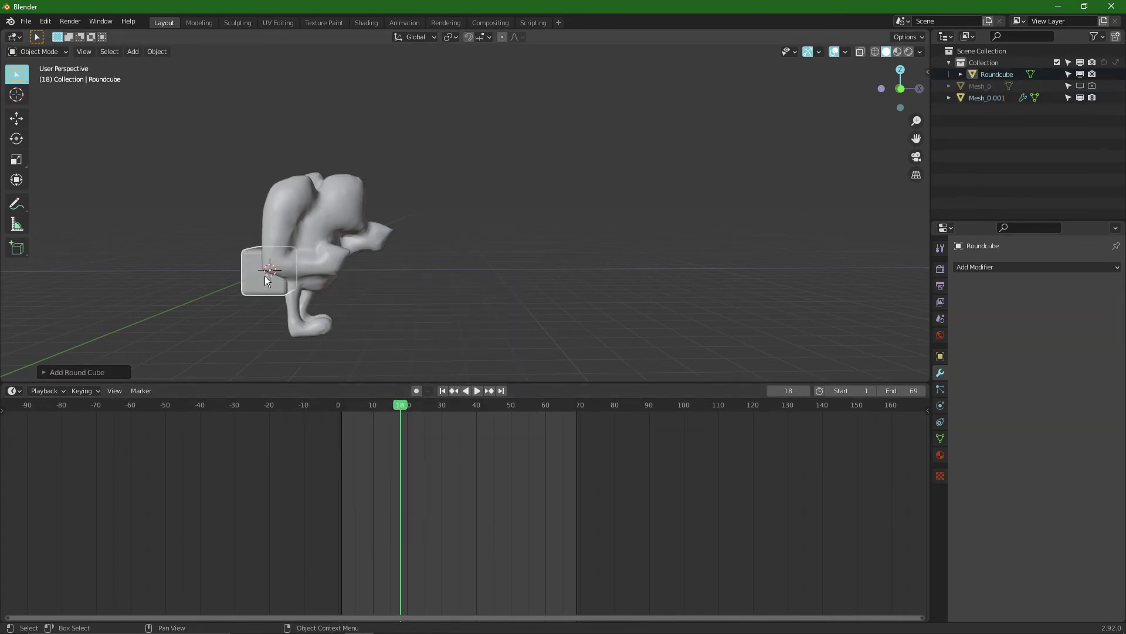
pyautogui.click(86, 368)
pyautogui.click(90, 88)
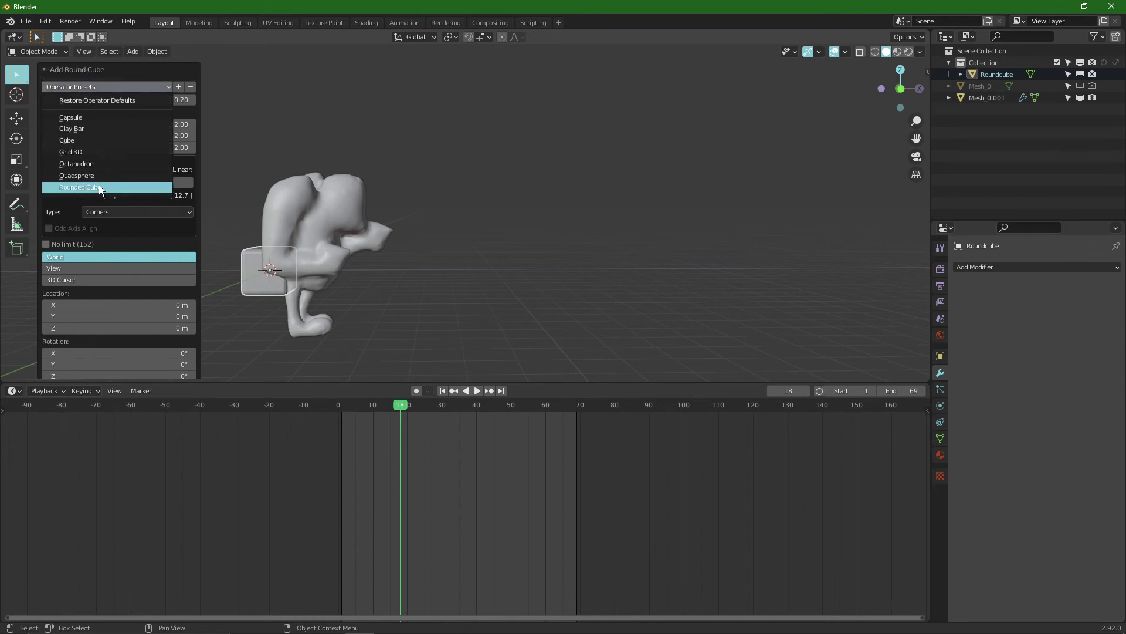
pyautogui.click(99, 179)
# Move the quadsphere in front view onto the character's head as an eye
pyautogui.press('KP_1')
pyautogui.press('g')
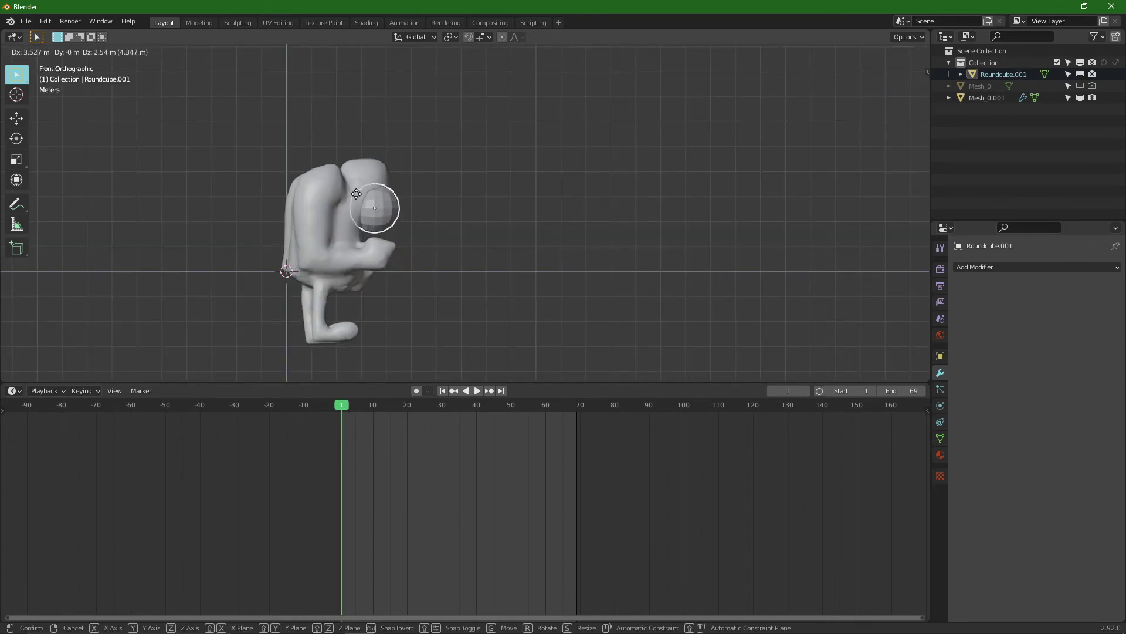
pyautogui.click(344, 179)
# Select the character together with the eye sphere and rotate both -90° about the global Z axis
pyautogui.keyDown('shift'); pyautogui.click(321, 233); pyautogui.keyUp('shift')
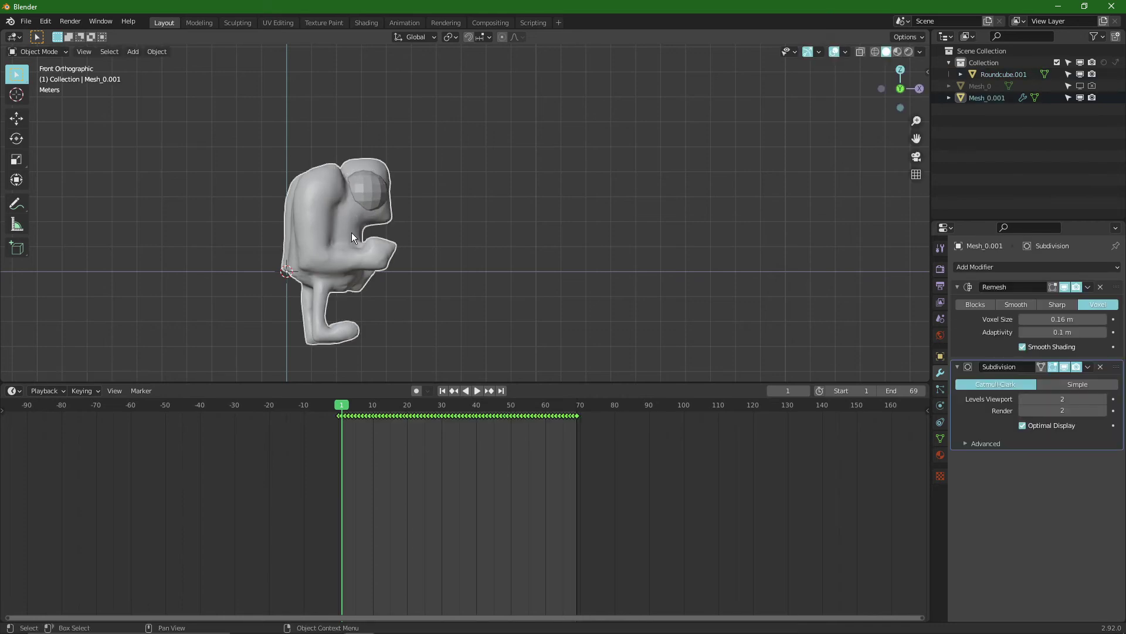
pyautogui.scroll(2, 369, 185)
pyautogui.write('r')
pyautogui.write('z')
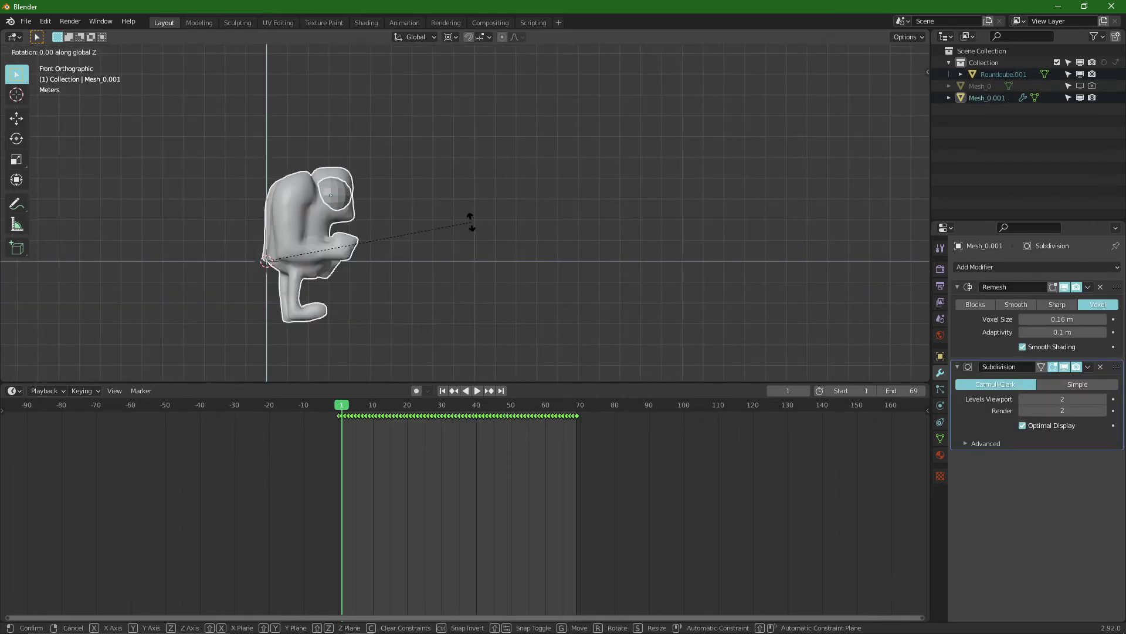
pyautogui.write('90')
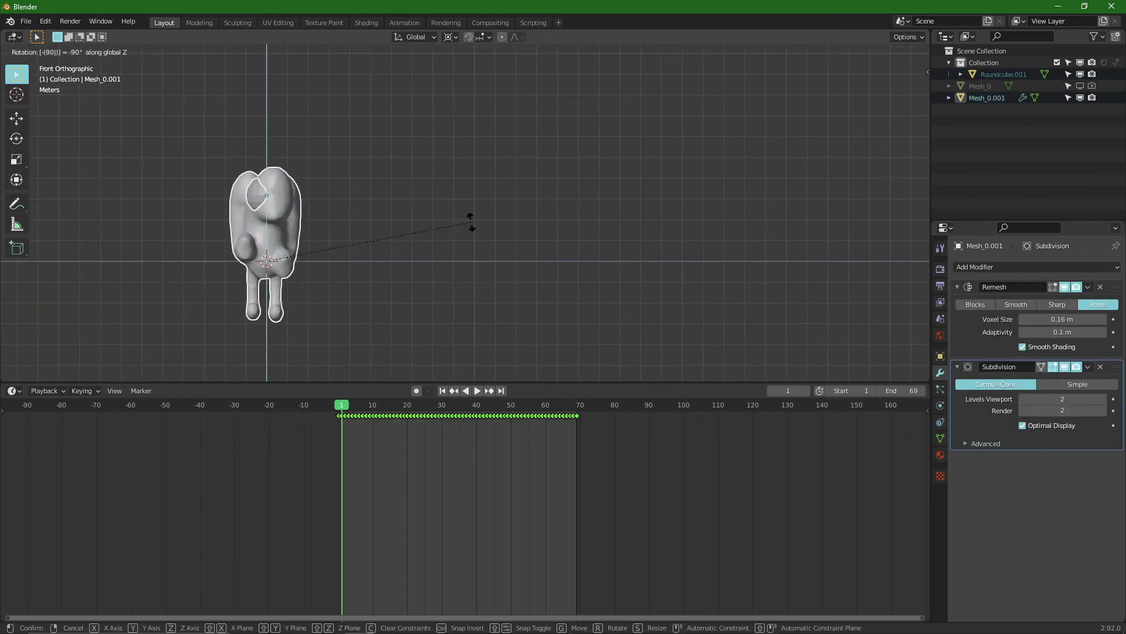
pyautogui.press('Return')
pyautogui.keyDown('shift'); pyautogui.moveTo(277, 194); pyautogui.dragTo(390, 180, button='middle'); pyautogui.keyUp('shift')
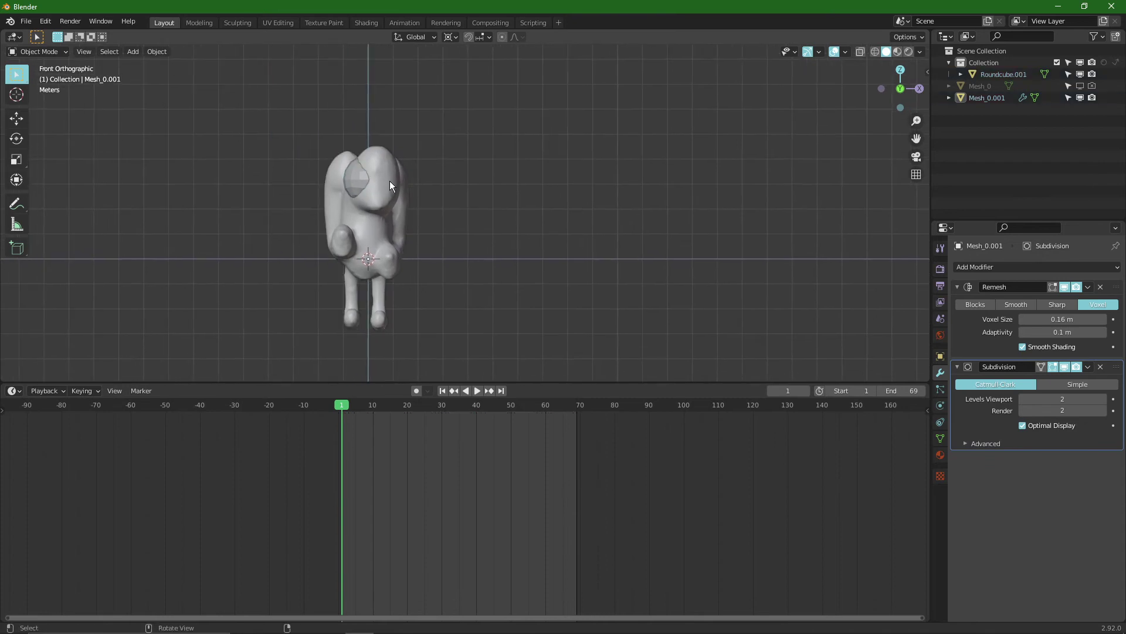
# Put the sphere on the head into Sculpt Mode and set up the Grab brush with Y mirror symmetry and In Front display
pyautogui.scroll(3, 351, 176)
pyautogui.click(375, 180)
pyautogui.hotkey('ctrl', 'Tab')
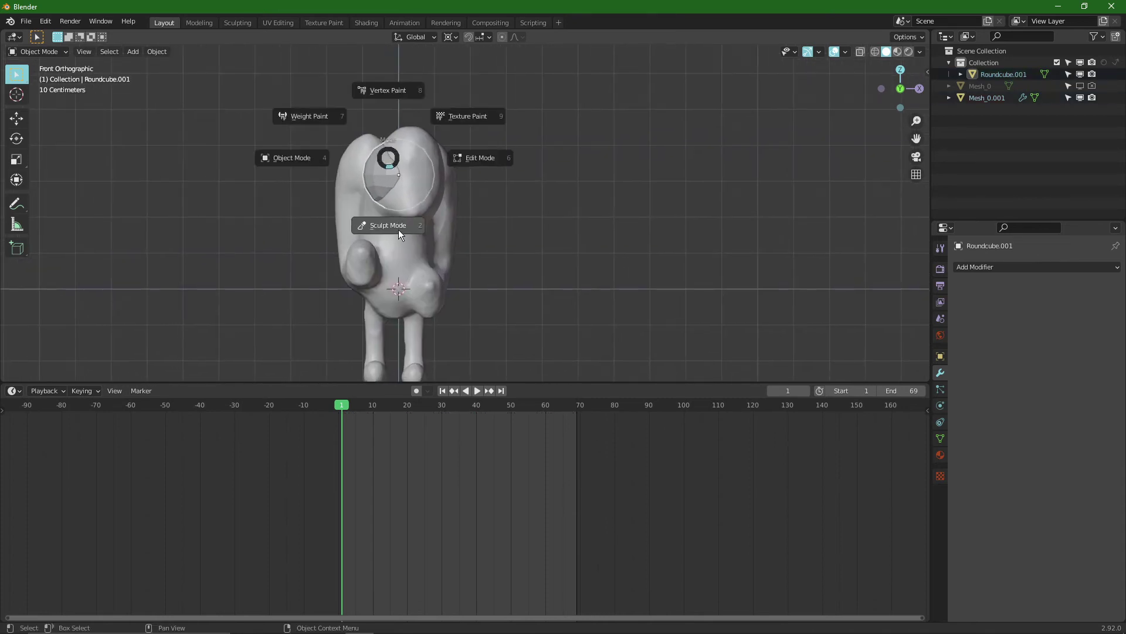
pyautogui.click(393, 228)
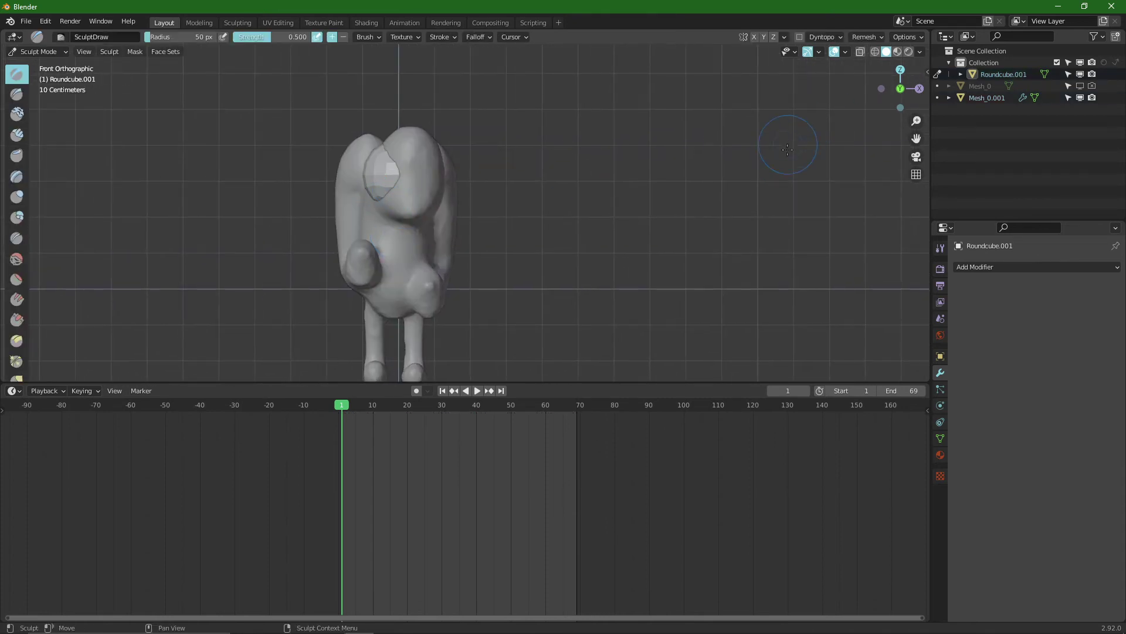
pyautogui.press('n')
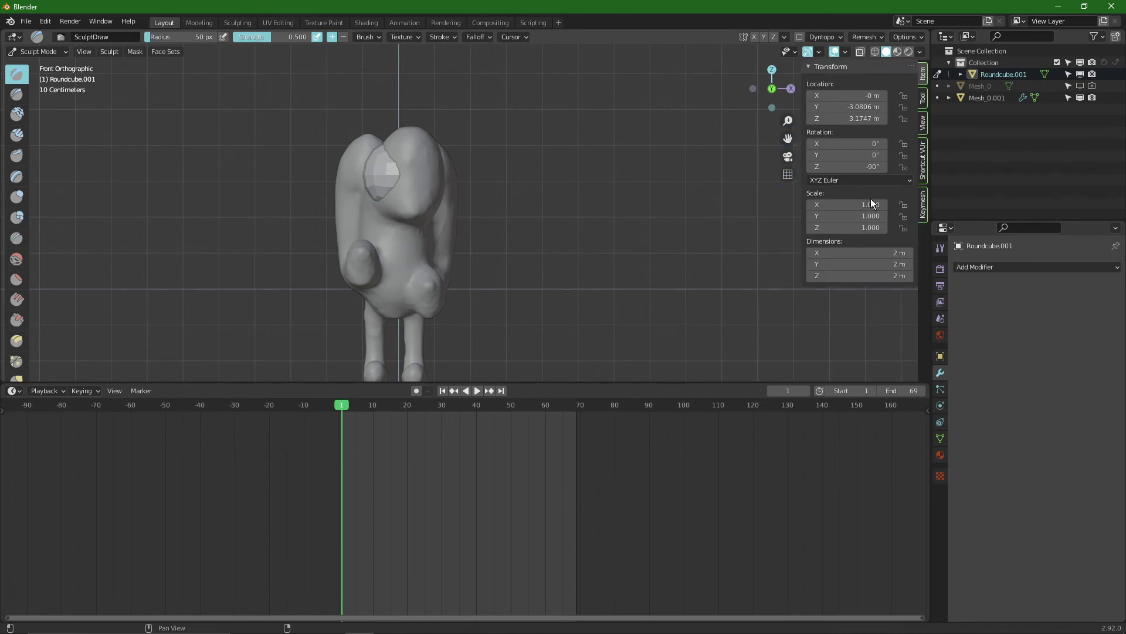
pyautogui.click(922, 97)
pyautogui.press('g')
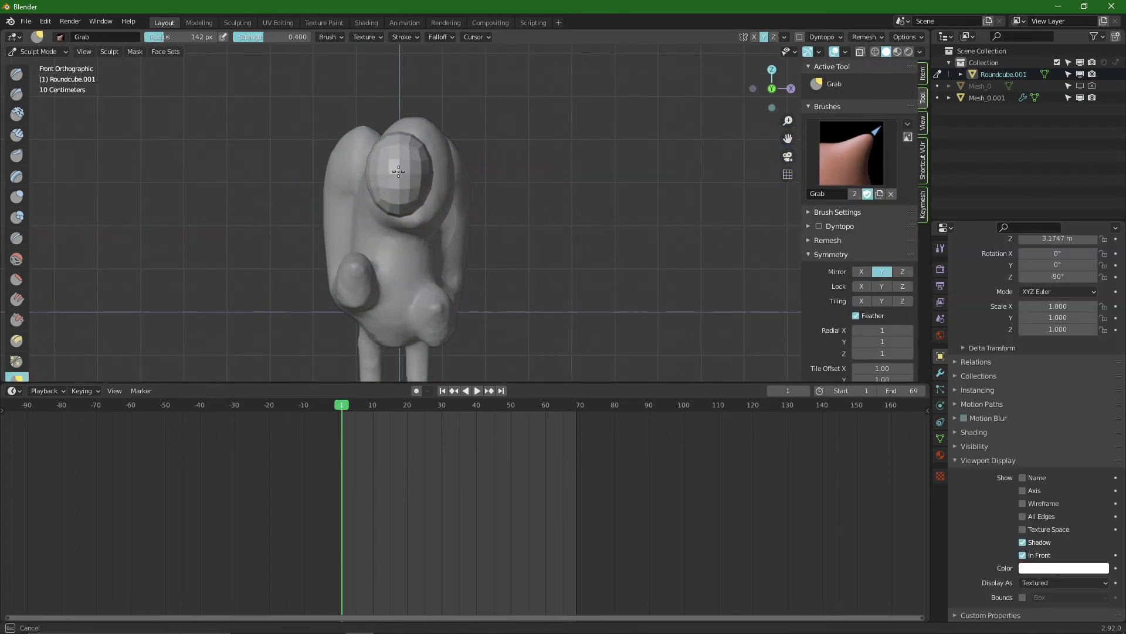
# Shape the sphere with the Grab brush in side and front views to match the character's head
pyautogui.press('KP_3')
pyautogui.moveTo(433, 156); pyautogui.dragTo(423, 190)
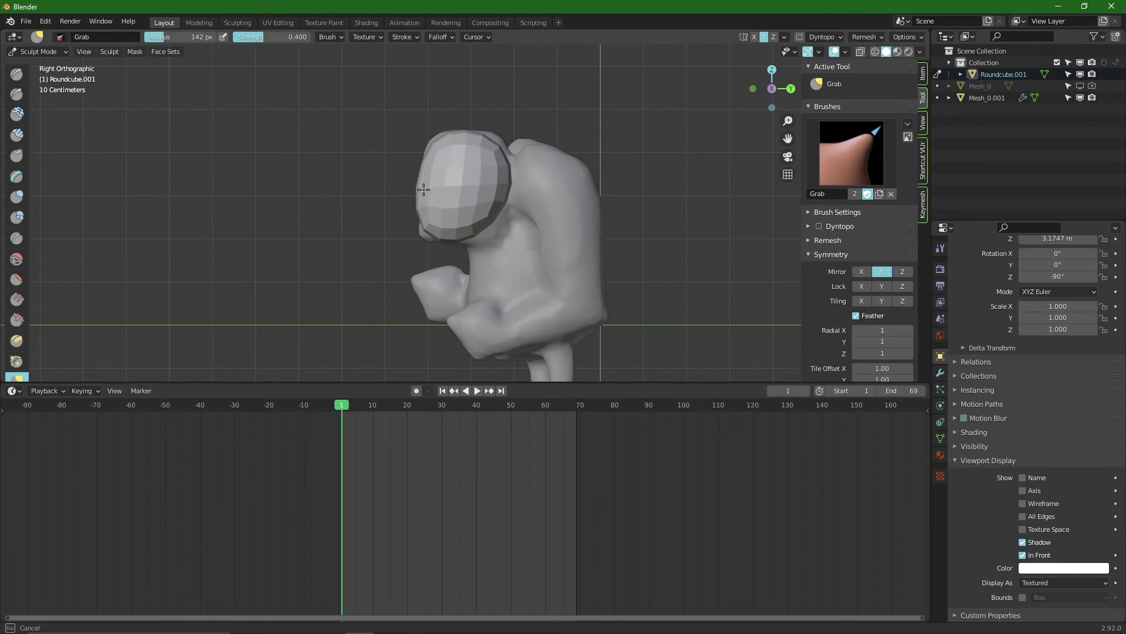
pyautogui.moveTo(416, 233); pyautogui.dragTo(478, 226)
pyautogui.moveTo(477, 227)
pyautogui.mouseDown(button='middle')
pyautogui.moveTo(352, 195)
pyautogui.moveTo(475, 195)
pyautogui.mouseUp(button='middle')
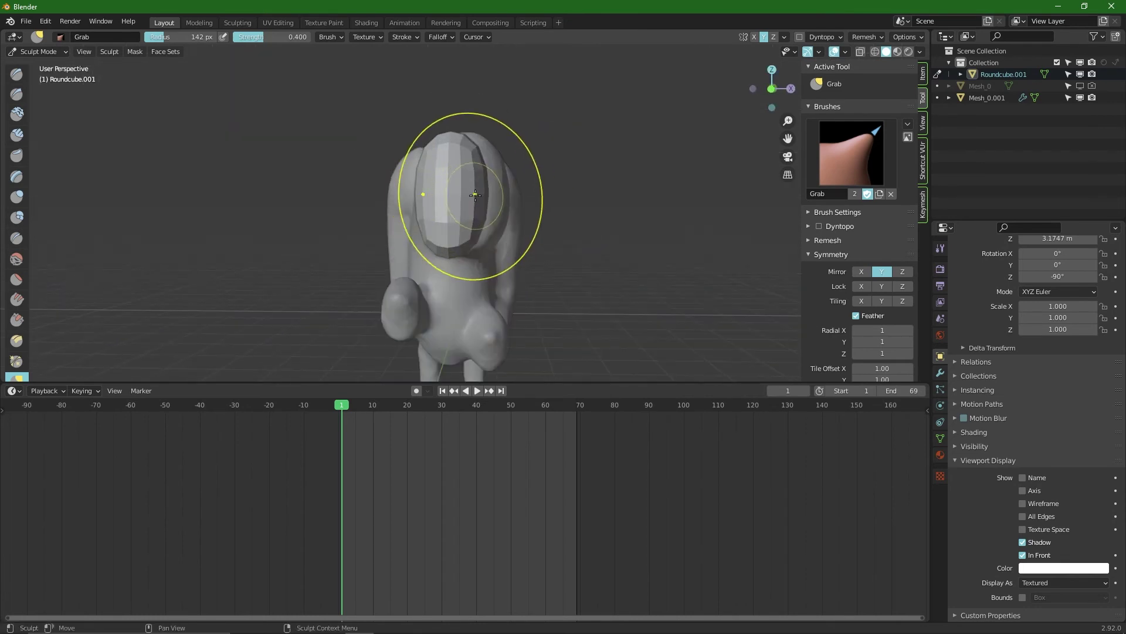
pyautogui.moveTo(497, 243); pyautogui.dragTo(515, 243)
pyautogui.moveTo(375, 235)
pyautogui.mouseDown(button='middle')
pyautogui.moveTo(485, 230)
pyautogui.moveTo(446, 258)
pyautogui.moveTo(496, 245)
pyautogui.mouseUp(button='middle')
pyautogui.scroll(-4, 485, 230)
pyautogui.scroll(2, 446, 258)
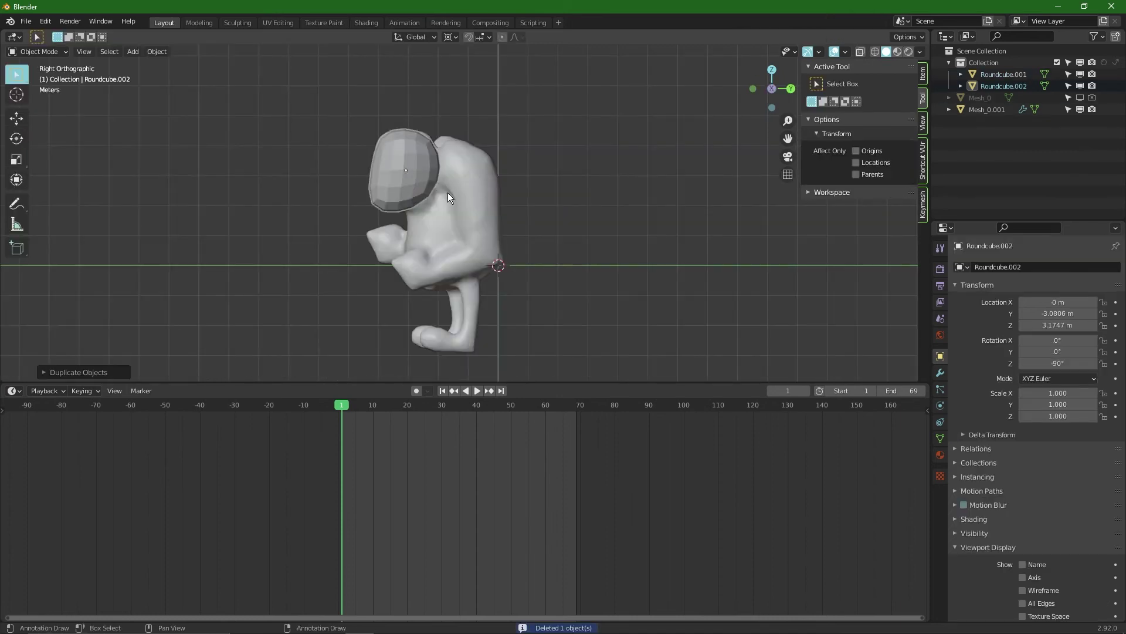
# Duplicate the head piece onto the torso and sculpt it with the Grab brush to match the character's body
pyautogui.hotkey('shift', 'd')
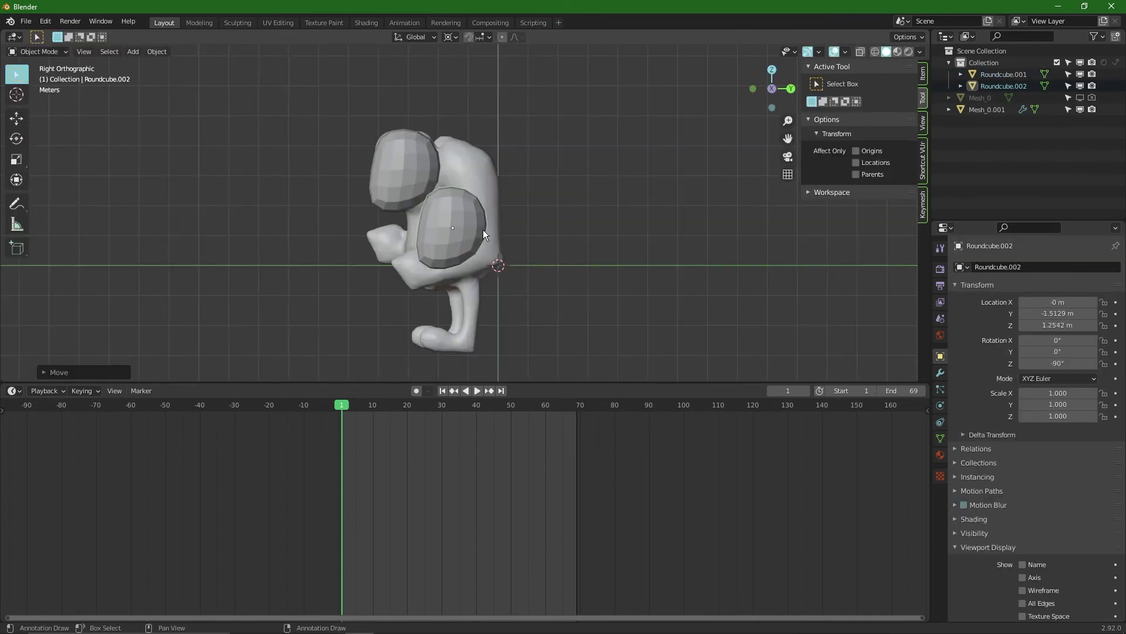
pyautogui.click(484, 230)
pyautogui.hotkey('ctrl', 'Tab')
pyautogui.moveTo(500, 233)
pyautogui.mouseDown(button='middle')
pyautogui.moveTo(475, 273)
pyautogui.moveTo(377, 271)
pyautogui.moveTo(283, 289)
pyautogui.moveTo(395, 270)
pyautogui.moveTo(347, 264)
pyautogui.moveTo(402, 252)
pyautogui.moveTo(440, 317)
pyautogui.moveTo(460, 278)
pyautogui.moveTo(381, 258)
pyautogui.moveTo(252, 251)
pyautogui.moveTo(473, 231)
pyautogui.moveTo(346, 220)
pyautogui.moveTo(342, 207)
pyautogui.mouseUp(button='middle')
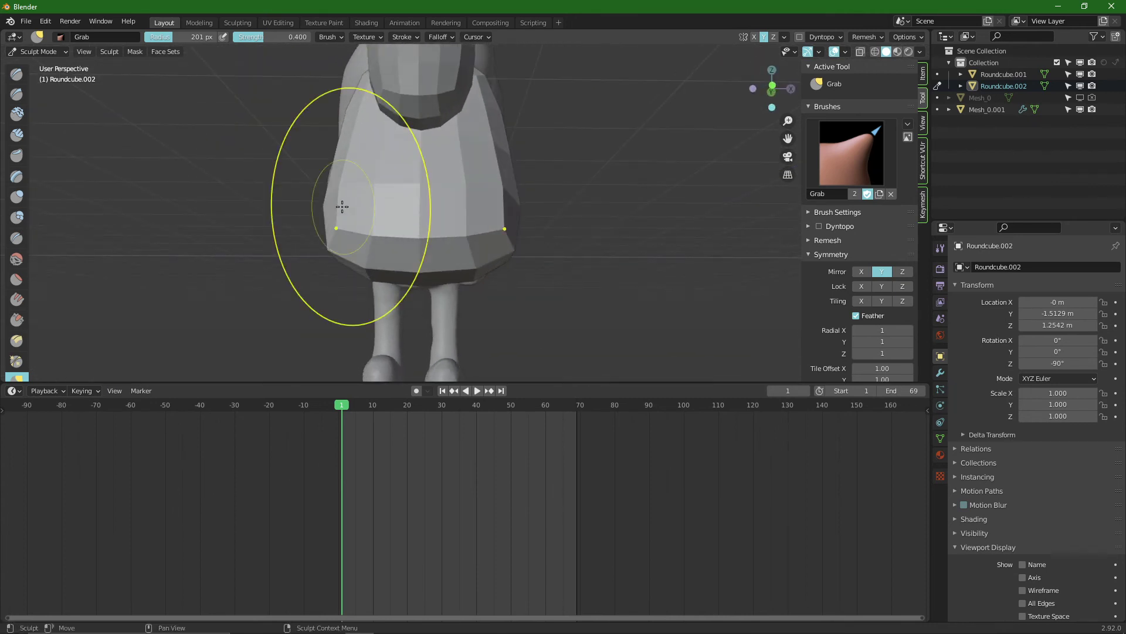
pyautogui.moveTo(423, 188)
pyautogui.mouseDown(button='middle')
pyautogui.moveTo(357, 194)
pyautogui.moveTo(306, 170)
pyautogui.moveTo(287, 144)
pyautogui.mouseUp(button='middle')
pyautogui.moveTo(312, 133); pyautogui.dragTo(315, 132)
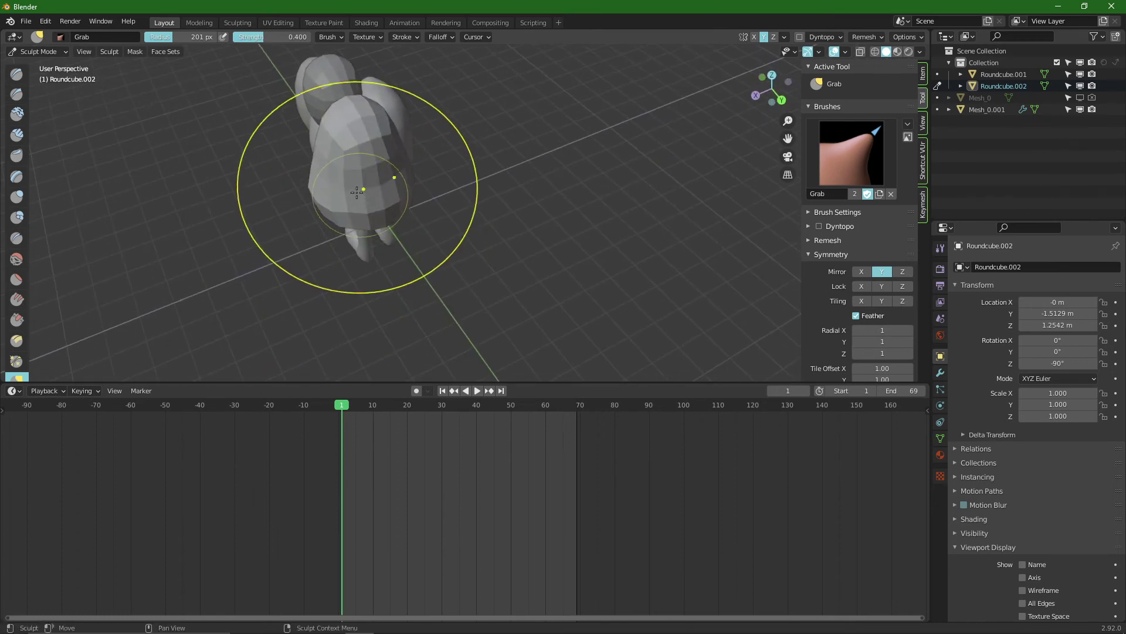
pyautogui.moveTo(402, 207); pyautogui.dragTo(277, 181, button='middle')
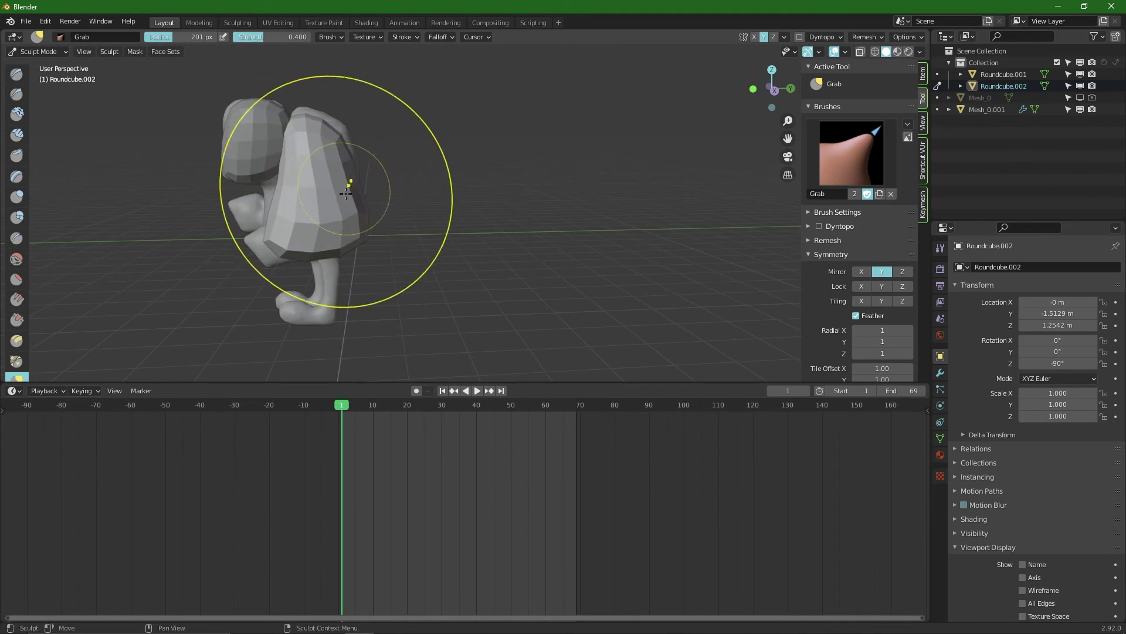
pyautogui.moveTo(342, 129); pyautogui.dragTo(464, 209, button='middle')
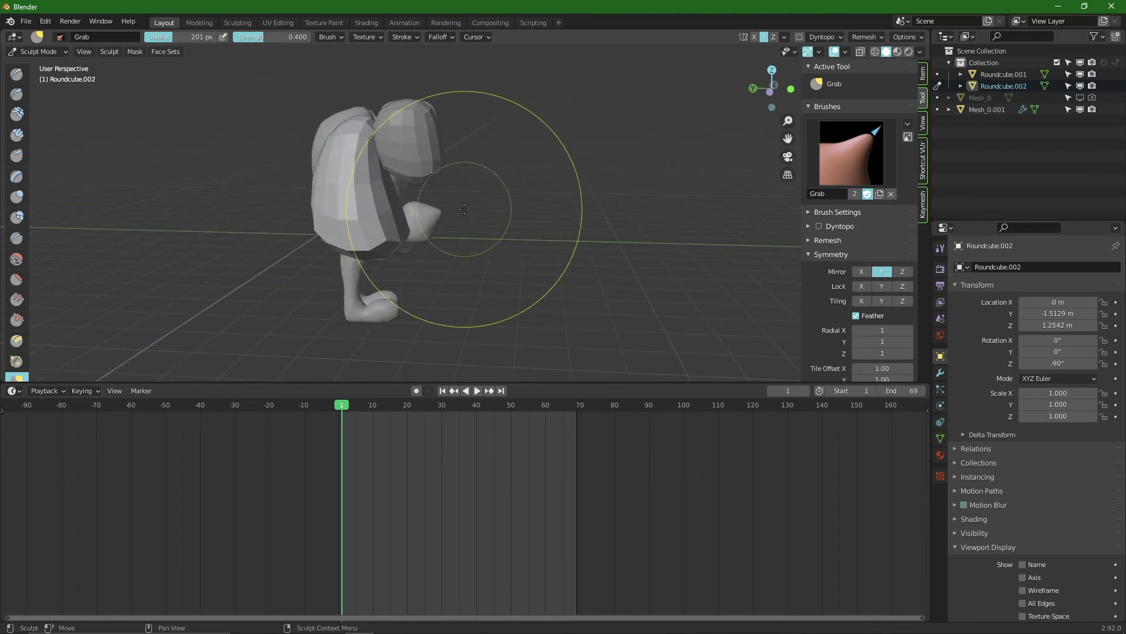
# Return to Object Mode and place a separate sphere copy beside the head for the shoulder
pyautogui.scroll(4, 466, 205)
pyautogui.hotkey('ctrl', 'Tab')
pyautogui.click(244, 221)
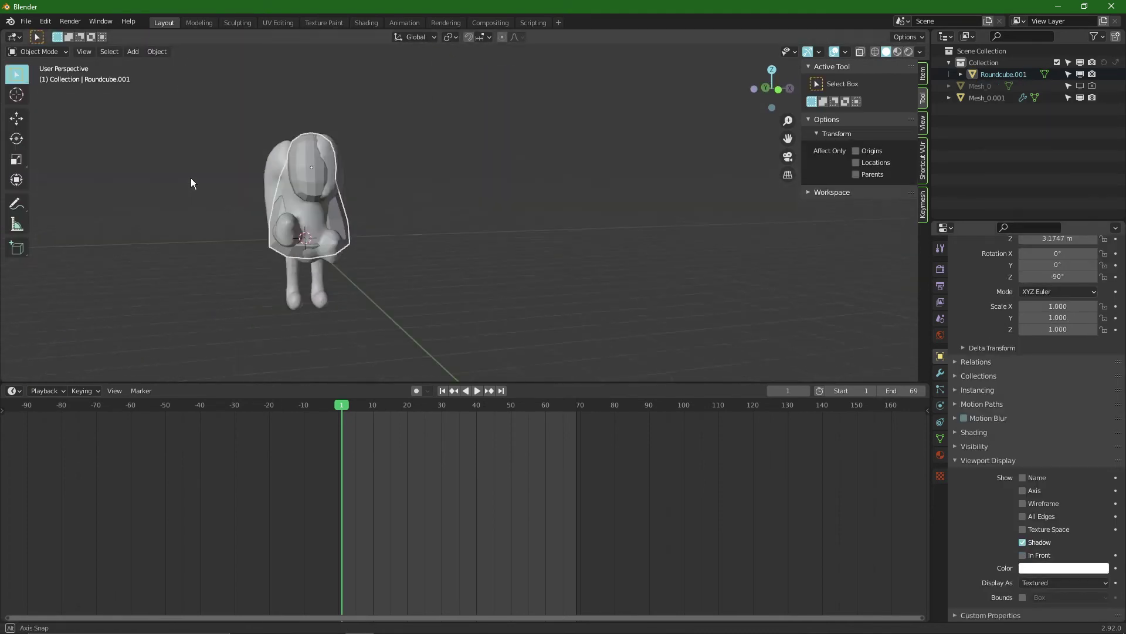
pyautogui.scroll(3, 191, 178)
pyautogui.moveTo(293, 179); pyautogui.dragTo(435, 180, button='middle')
pyautogui.hotkey('shift', 'd')
pyautogui.rightClick(471, 172)
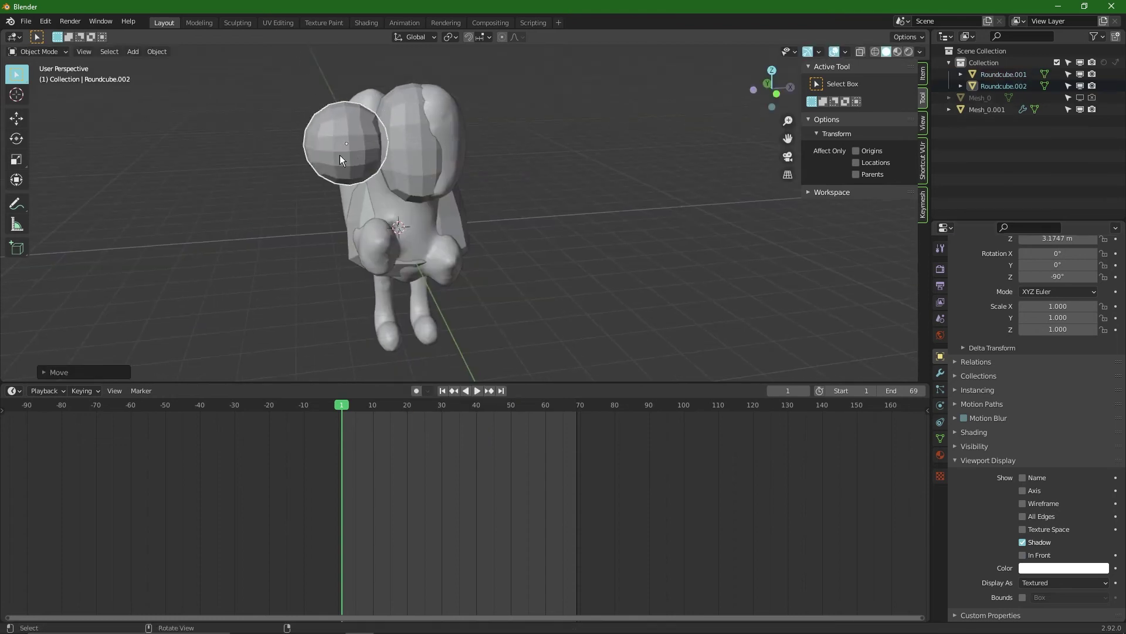
# Move the shoulder sphere along the X axis onto the character's shoulder
pyautogui.moveTo(339, 154); pyautogui.dragTo(315, 139, button='middle')
pyautogui.scroll(2, 316, 139)
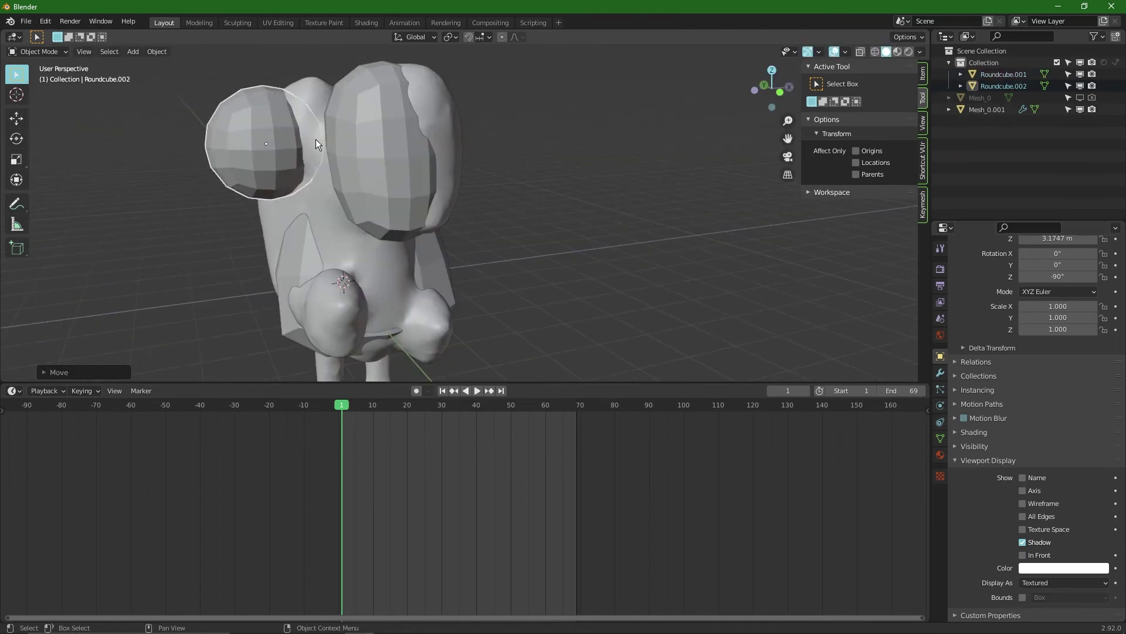
pyautogui.scroll(-2, 316, 139)
pyautogui.click(316, 139)
pyautogui.press('h')
pyautogui.moveTo(645, 200); pyautogui.dragTo(459, 204, button='middle')
pyautogui.hotkey('alt', 'h')
pyautogui.click(175, 123)
pyautogui.press('g')
pyautogui.press('x')
pyautogui.click(141, 125)
pyautogui.moveTo(141, 124); pyautogui.dragTo(210, 134, button='middle')
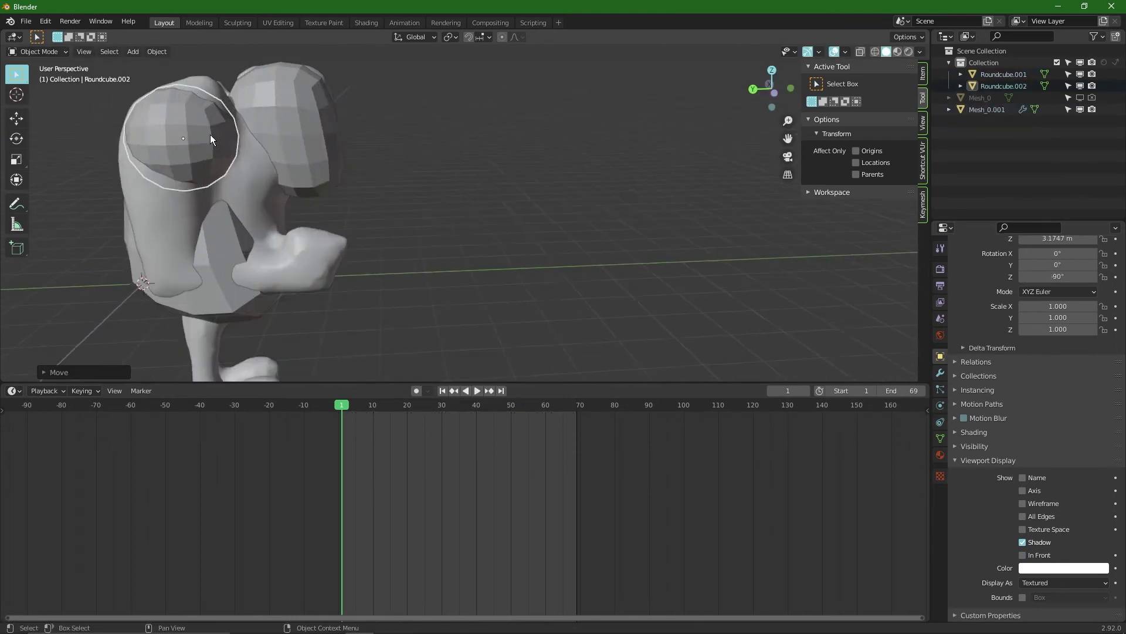
# Shape the shoulder sphere with the Grab brush, with mirror symmetry off, to fit the character's shoulder
pyautogui.hotkey('ctrl', 'Tab')
pyautogui.moveTo(288, 157)
pyautogui.mouseDown(button='middle')
pyautogui.moveTo(352, 127)
pyautogui.moveTo(486, 182)
pyautogui.moveTo(347, 153)
pyautogui.moveTo(401, 168)
pyautogui.mouseUp(button='middle')
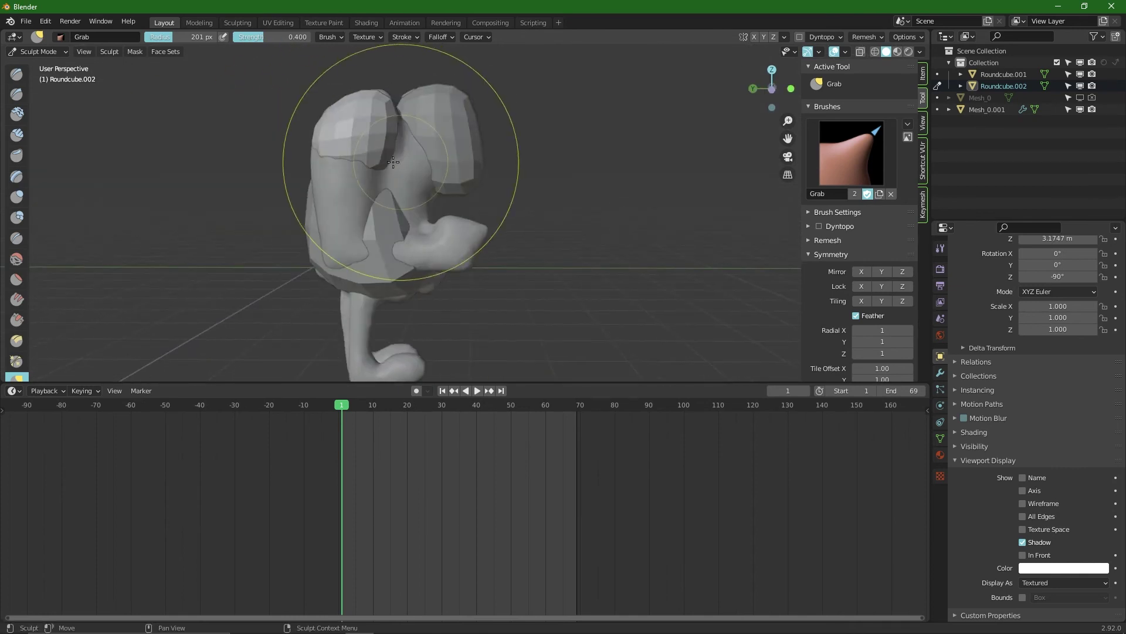
pyautogui.hotkey('ctrl', 'Tab')
# Duplicate the shoulder piece down along the Z axis and begin sculpting it into the upper arm with the Grab brush
pyautogui.hotkey('shift', 'd')
pyautogui.press('z')
pyautogui.click(382, 229)
pyautogui.moveTo(381, 229); pyautogui.dragTo(362, 166, button='middle')
pyautogui.hotkey('ctrl', 'Tab')
pyautogui.moveTo(363, 167); pyautogui.dragTo(370, 208)
pyautogui.moveTo(369, 207); pyautogui.dragTo(377, 169, button='middle')
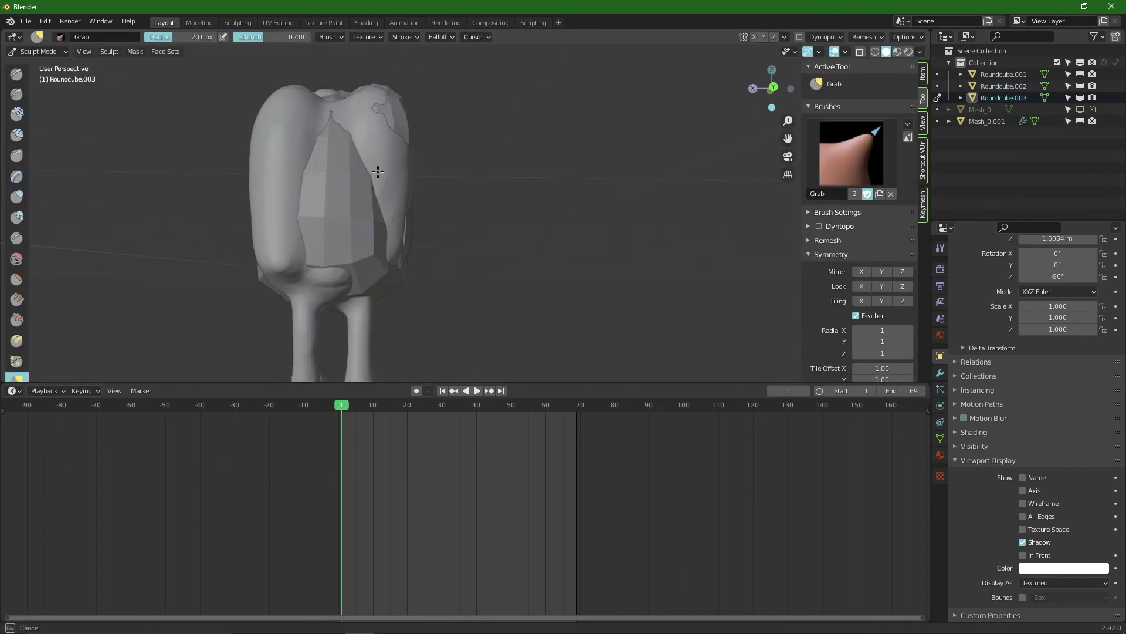
# Hide the character mesh, refine the upper arm piece with the Grab brush, and unhide the character
pyautogui.hotkey('ctrl', 'Tab')
pyautogui.click(377, 168)
pyautogui.press('h')
pyautogui.click(363, 205)
pyautogui.hotkey('ctrl', 'Tab')
pyautogui.moveTo(392, 235)
pyautogui.mouseDown(button='middle')
pyautogui.moveTo(421, 246)
pyautogui.moveTo(248, 188)
pyautogui.moveTo(297, 210)
pyautogui.moveTo(262, 273)
pyautogui.mouseUp(button='middle')
pyautogui.moveTo(263, 229); pyautogui.dragTo(258, 197)
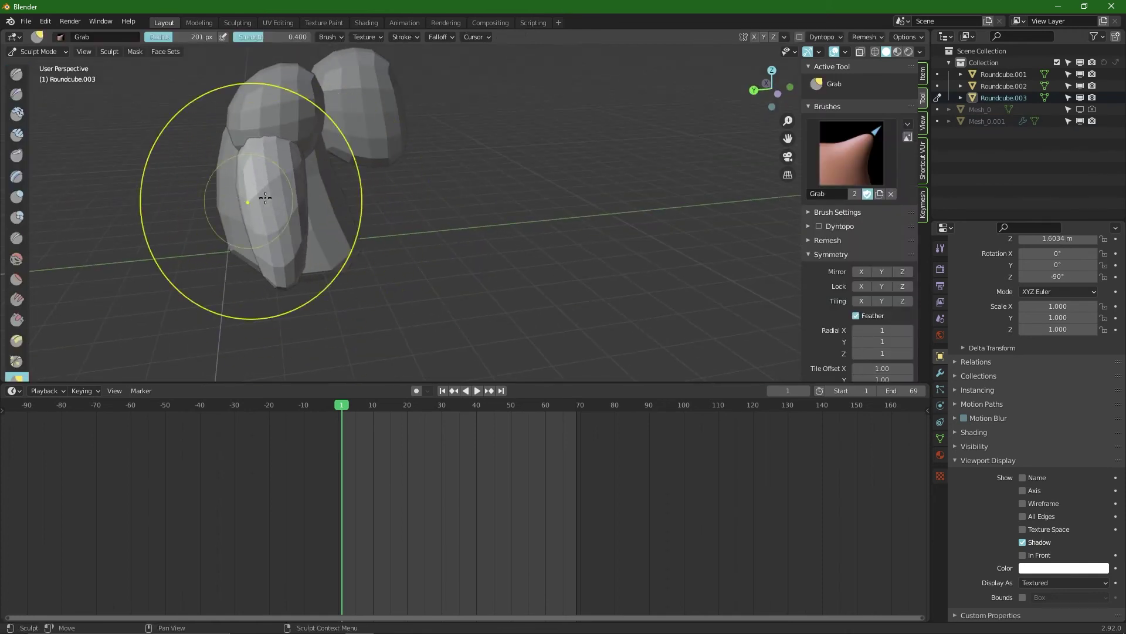
pyautogui.moveTo(258, 198); pyautogui.dragTo(308, 204, button='middle')
pyautogui.hotkey('ctrl', 'Tab')
pyautogui.hotkey('alt', 'h')
pyautogui.click(442, 245)
pyautogui.click(343, 246)
pyautogui.press('g')
pyautogui.moveTo(441, 245)
pyautogui.mouseDown(button='middle')
pyautogui.moveTo(343, 246)
pyautogui.moveTo(435, 263)
pyautogui.moveTo(298, 251)
pyautogui.moveTo(422, 246)
pyautogui.mouseUp(button='middle')
pyautogui.rightClick(603, 232)
pyautogui.click(346, 247)
pyautogui.press('g')
pyautogui.rightClick(607, 234)
# Duplicate the upper arm piece, rotate the copy, and position it along the character's forearm
pyautogui.hotkey('shift', 'd')
pyautogui.press('r')
pyautogui.press('x')
pyautogui.click(285, 113)
pyautogui.press('g')
pyautogui.click(258, 194)
# Sculpt the forearm piece with the Grab brush to follow the character's bent forearm
pyautogui.moveTo(481, 223)
pyautogui.mouseDown(button='middle')
pyautogui.moveTo(389, 224)
pyautogui.moveTo(363, 264)
pyautogui.mouseUp(button='middle')
pyautogui.hotkey('ctrl', 'Tab')
pyautogui.moveTo(240, 300); pyautogui.dragTo(327, 265, button='middle')
pyautogui.moveTo(410, 205)
pyautogui.mouseDown(button='middle')
pyautogui.moveTo(319, 232)
pyautogui.moveTo(352, 264)
pyautogui.moveTo(359, 226)
pyautogui.moveTo(351, 269)
pyautogui.mouseUp(button='middle')
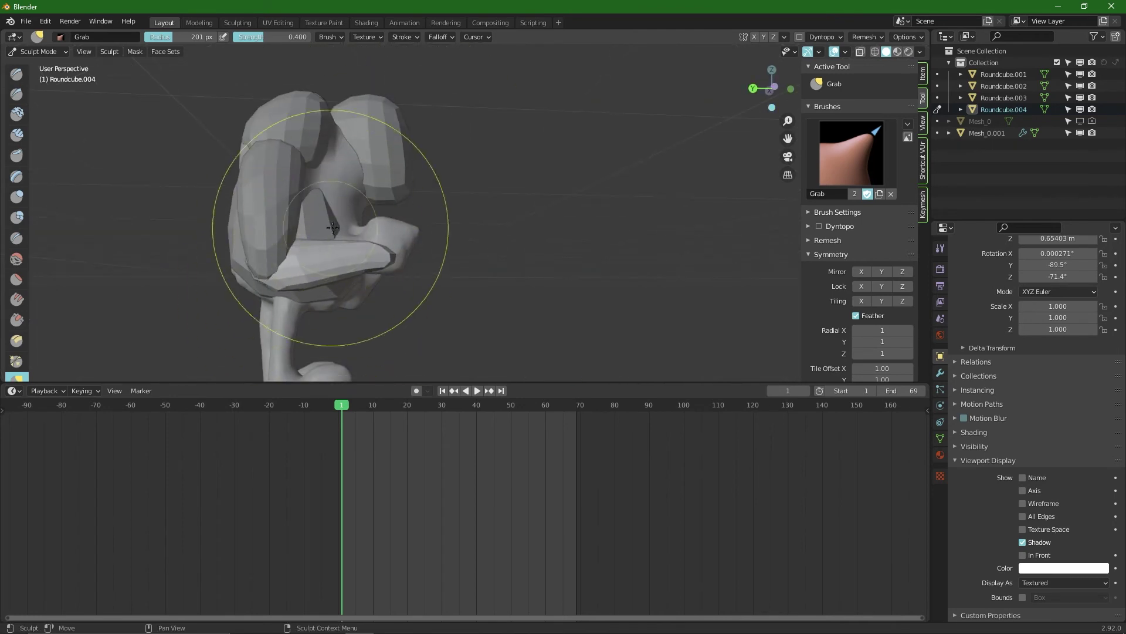
pyautogui.moveTo(332, 227); pyautogui.dragTo(410, 247, button='middle')
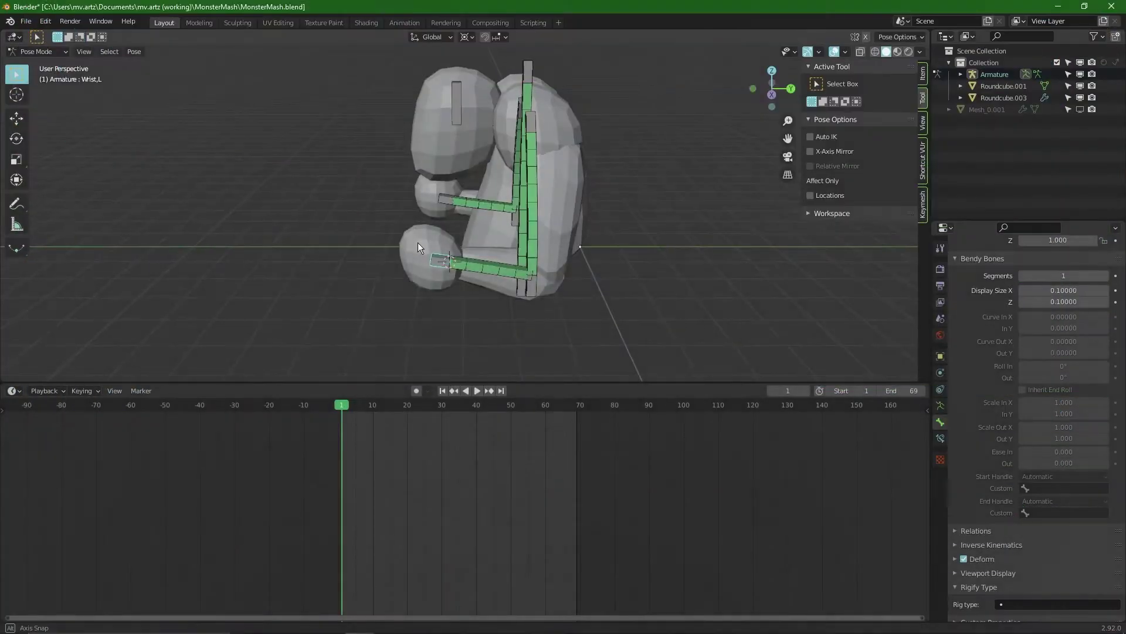
# Turn off Deform for the End Body bone and the left and right elbow bones of the armature
pyautogui.moveTo(418, 242); pyautogui.dragTo(410, 97, button='middle')
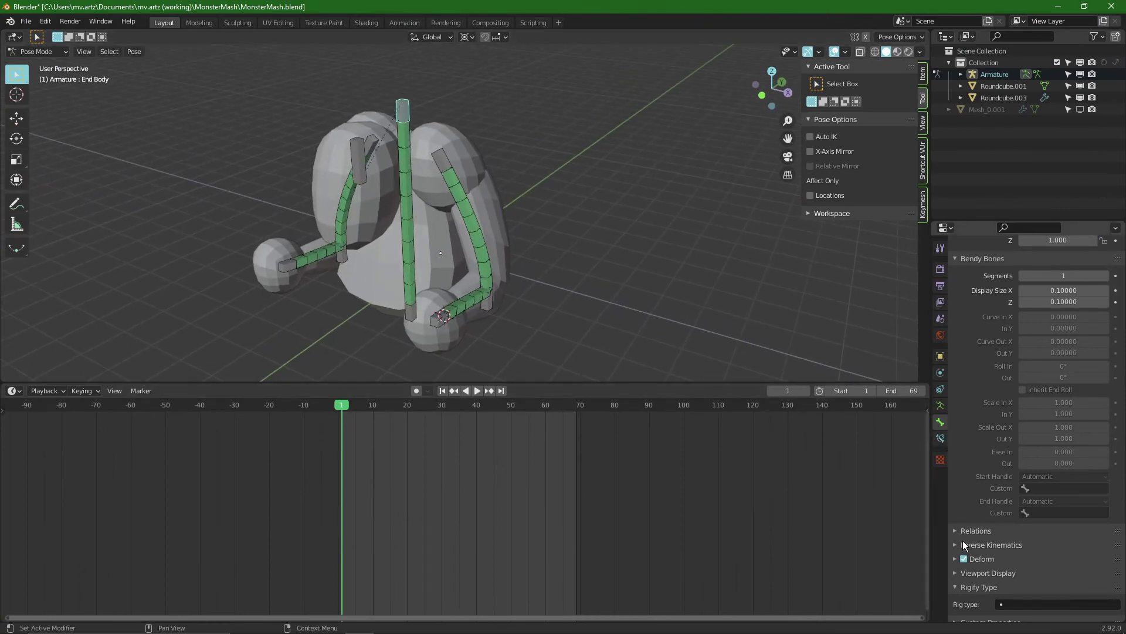
pyautogui.click(965, 560)
pyautogui.moveTo(547, 237); pyautogui.dragTo(472, 114, button='middle')
pyautogui.click(471, 114)
pyautogui.moveTo(509, 180); pyautogui.dragTo(425, 167, button='middle')
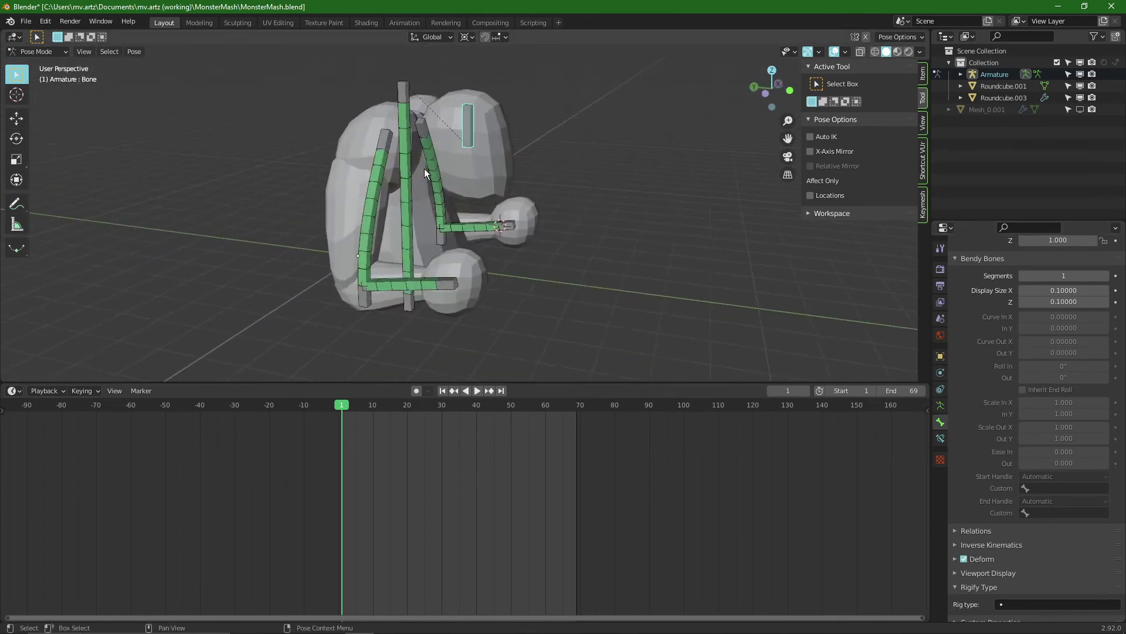
pyautogui.scroll(3, 350, 320)
pyautogui.click(370, 298)
pyautogui.moveTo(381, 296); pyautogui.dragTo(443, 240, button='middle')
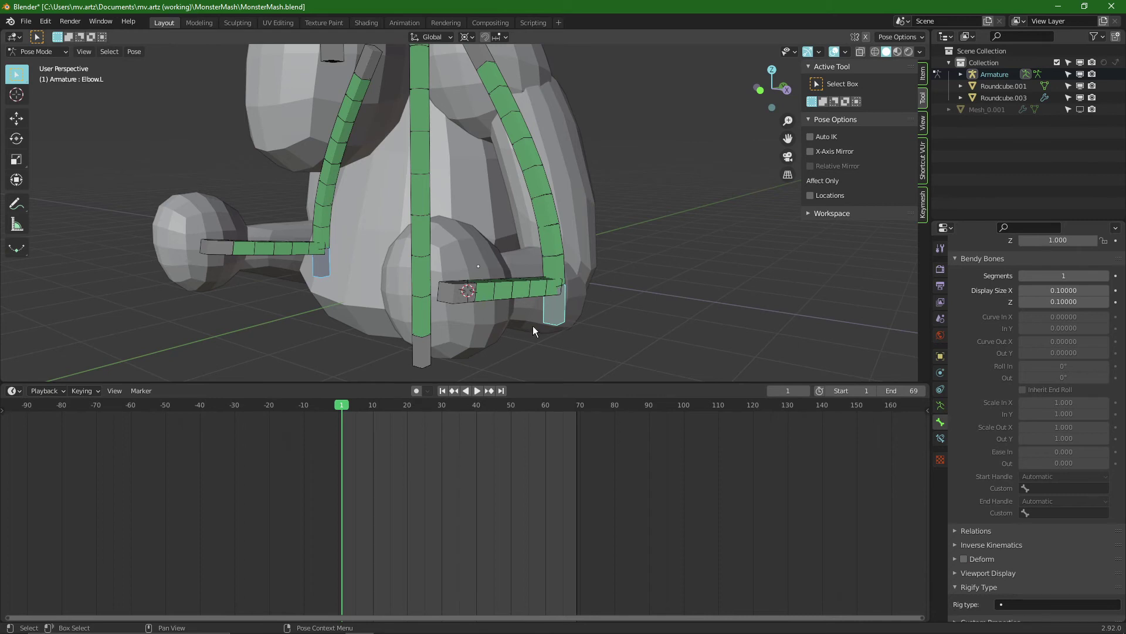
pyautogui.click(312, 270)
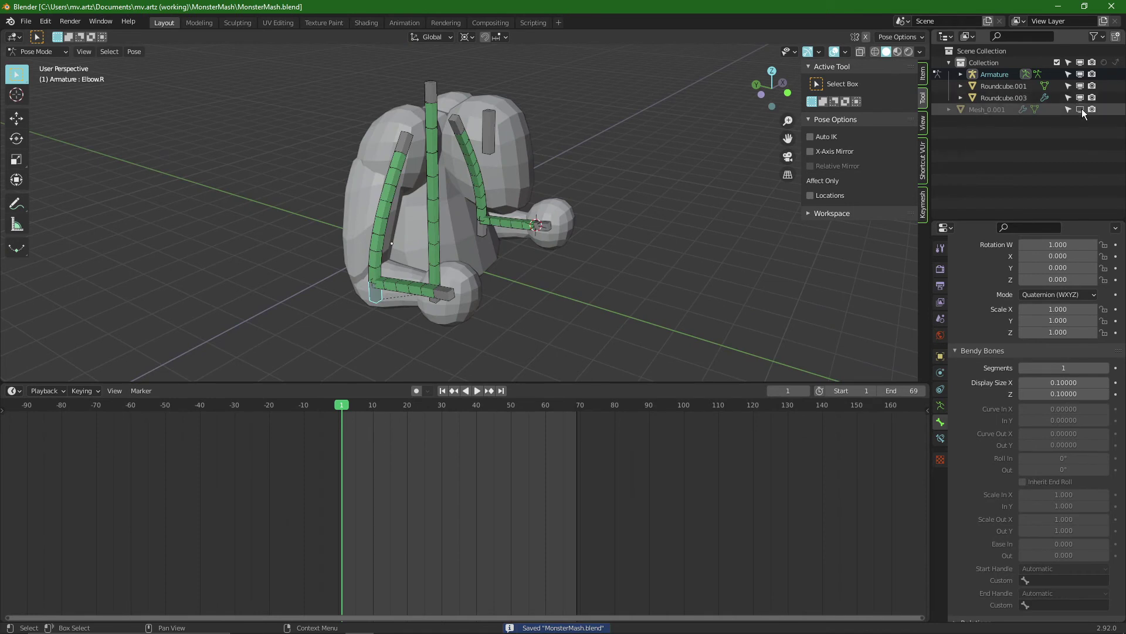
# Show Mesh_0.001 in the viewport, turn off Lock Object Modes, and select the character mesh
pyautogui.click(1080, 109)
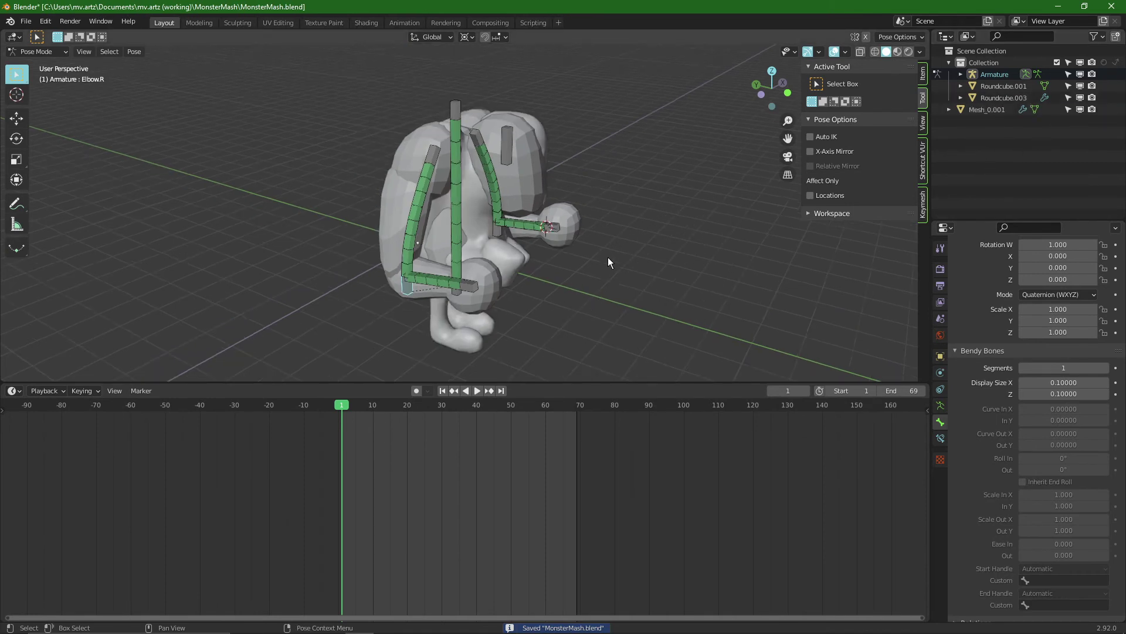
pyautogui.moveTo(484, 323); pyautogui.dragTo(507, 214, button='middle')
pyautogui.click(47, 23)
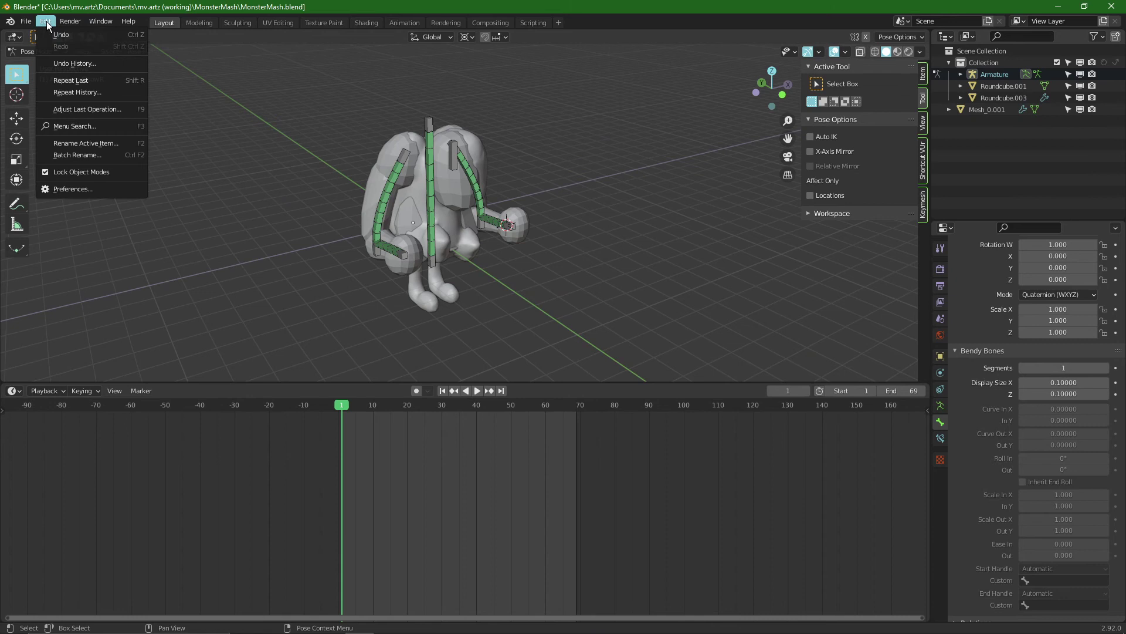
pyautogui.click(69, 172)
pyautogui.click(424, 288)
# Move the animated character mesh about 6.7 m along the X axis, beside the rigged block-out
pyautogui.moveTo(461, 261); pyautogui.dragTo(439, 258, button='middle')
pyautogui.press('g')
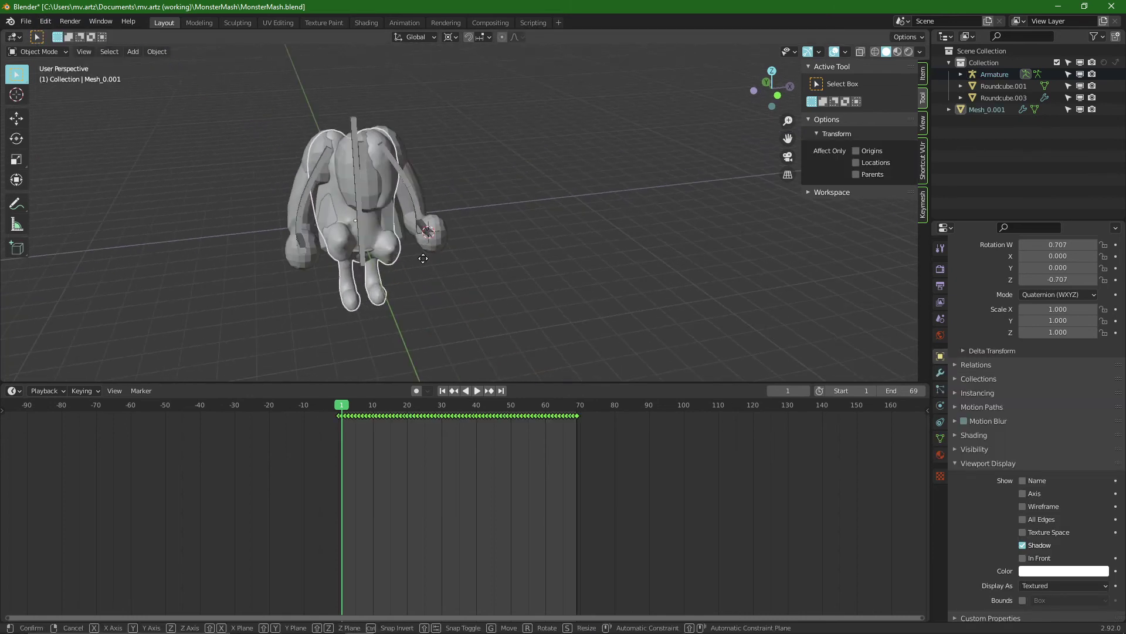
pyautogui.press('x')
pyautogui.click(585, 253)
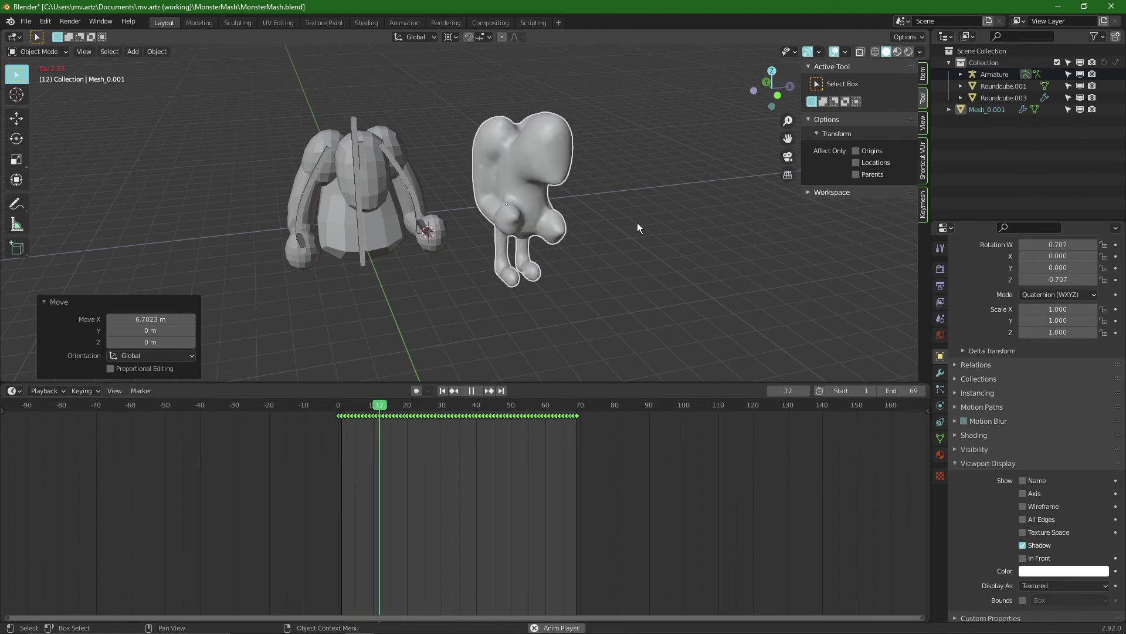
# Stop playback and turn off viewport display of the character's Remesh and Subdivision modifiers
pyautogui.press('space')
pyautogui.click(940, 372)
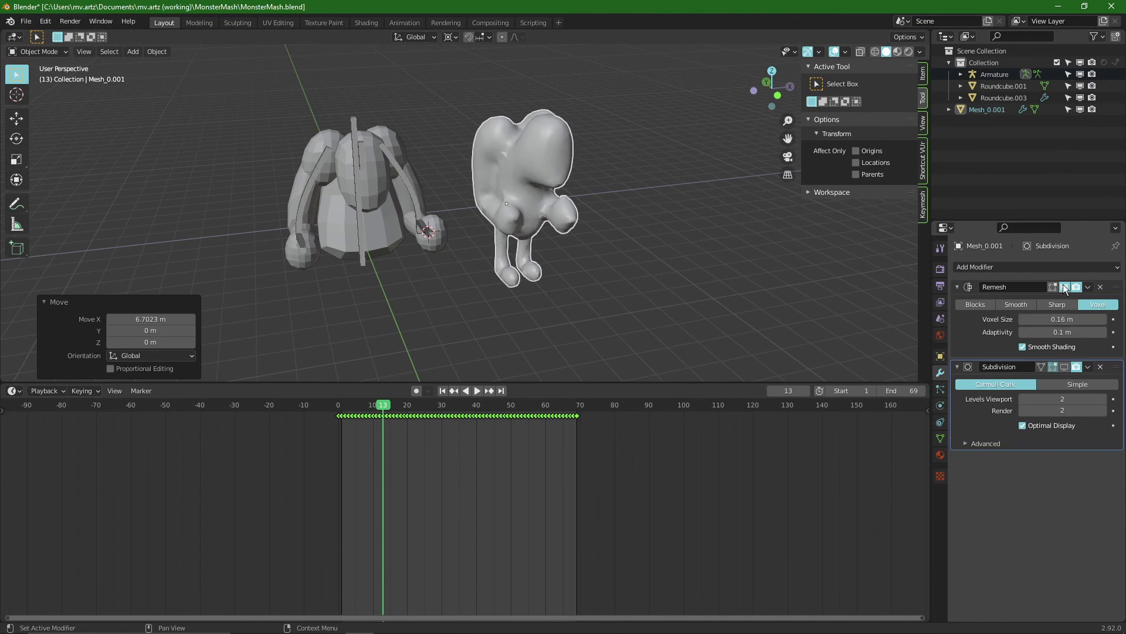
pyautogui.moveTo(889, 305); pyautogui.dragTo(511, 261, button='middle')
# Play back the character's animation and return to frame 1
pyautogui.press('space')
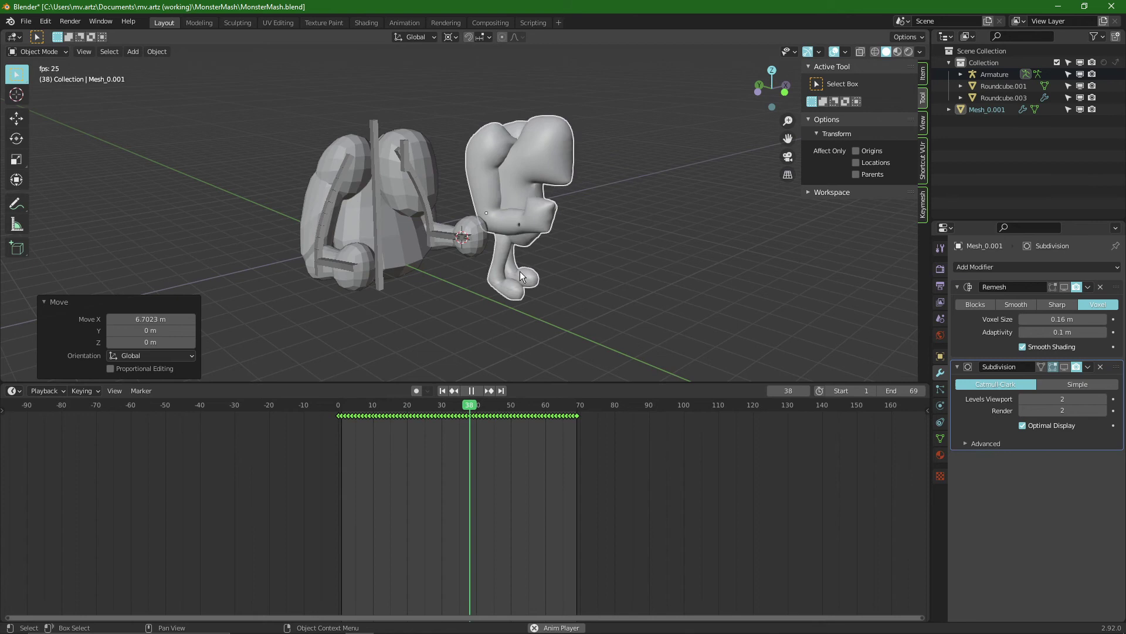
pyautogui.press('space')
pyautogui.hotkey('shift', 'Left')
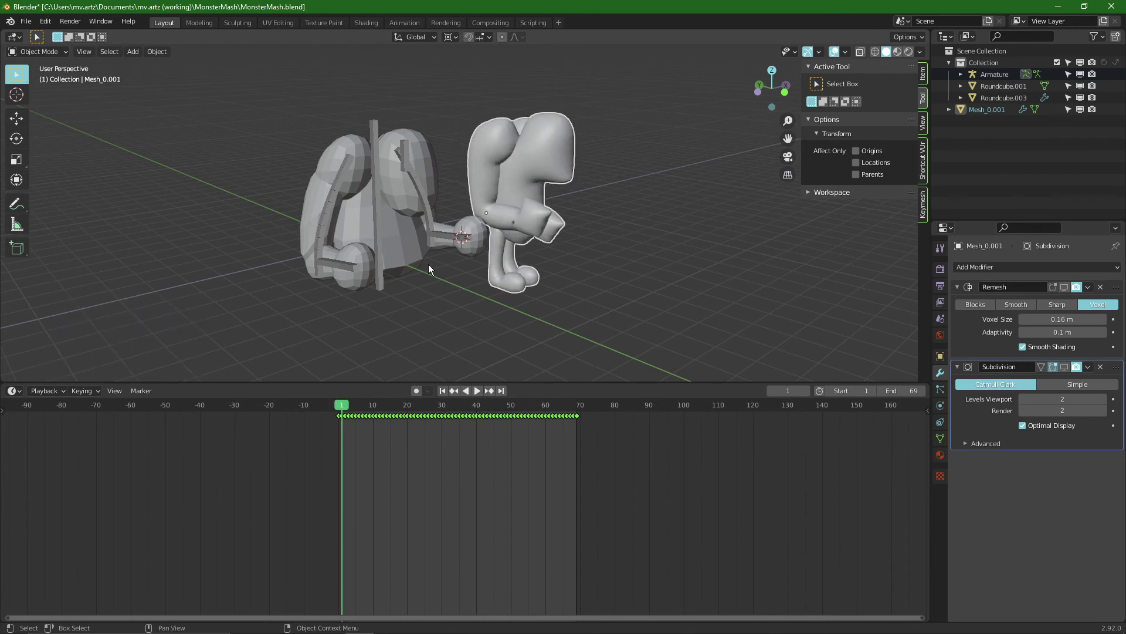
pyautogui.press('space')
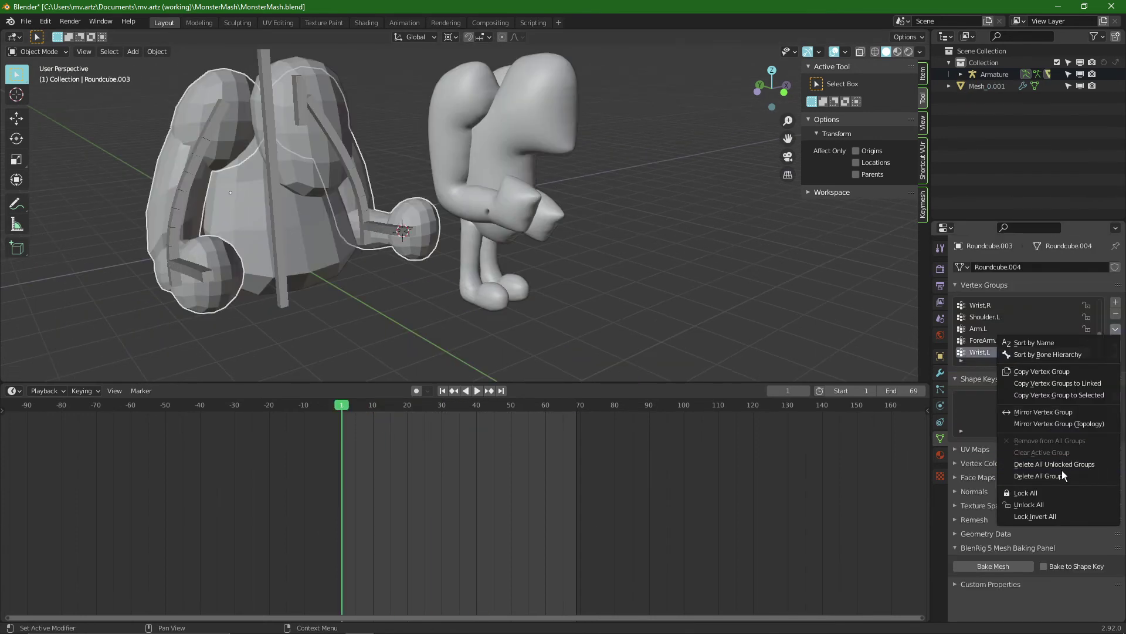
# Delete all vertex groups from the low-poly arms mesh, then select the armature and put it in Pose Mode
pyautogui.click(1063, 477)
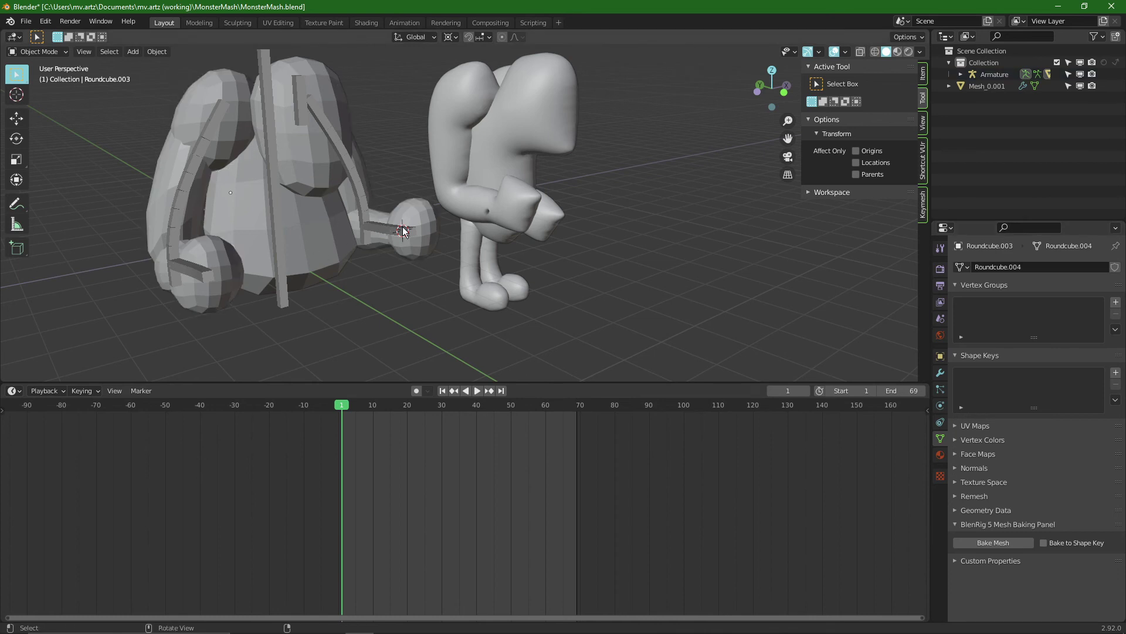
pyautogui.click(281, 296)
pyautogui.hotkey('ctrl', 'Tab')
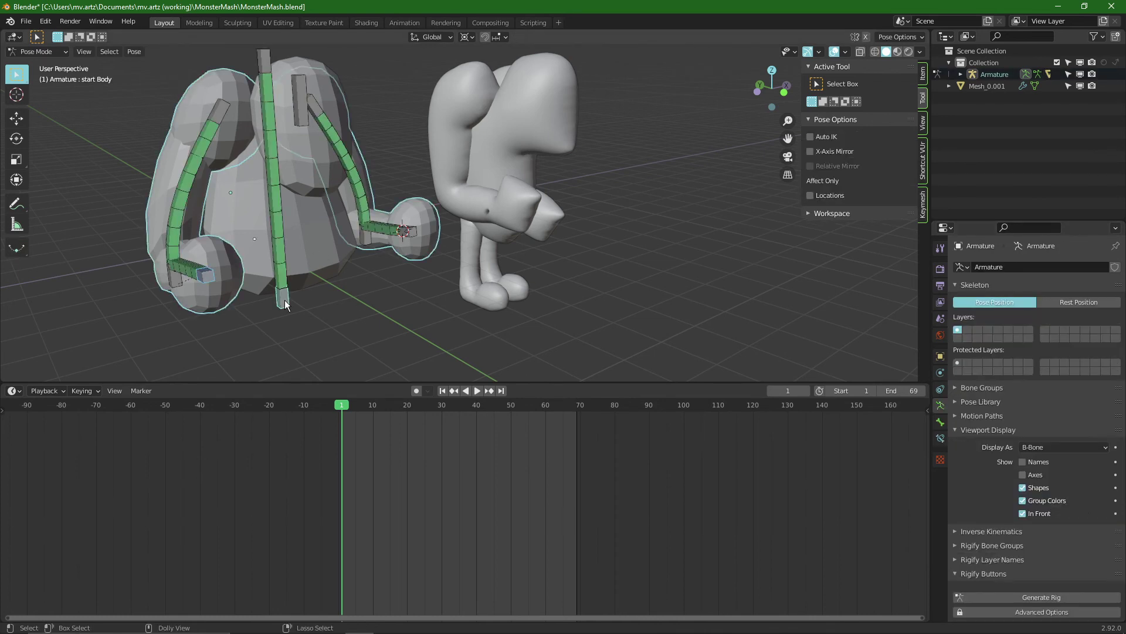
# Parent the low-poly arms mesh to the armature with automatic weights and test-move the left wrist bone
pyautogui.hotkey('ctrl', 'p')
pyautogui.click(284, 301)
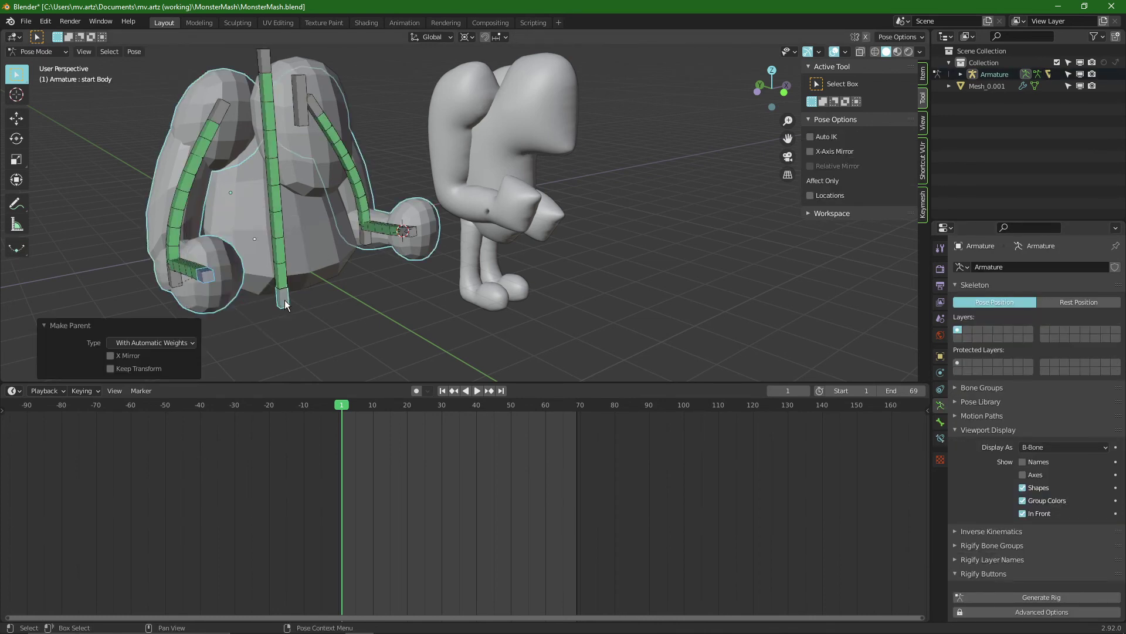
pyautogui.click(413, 231)
pyautogui.press('g')
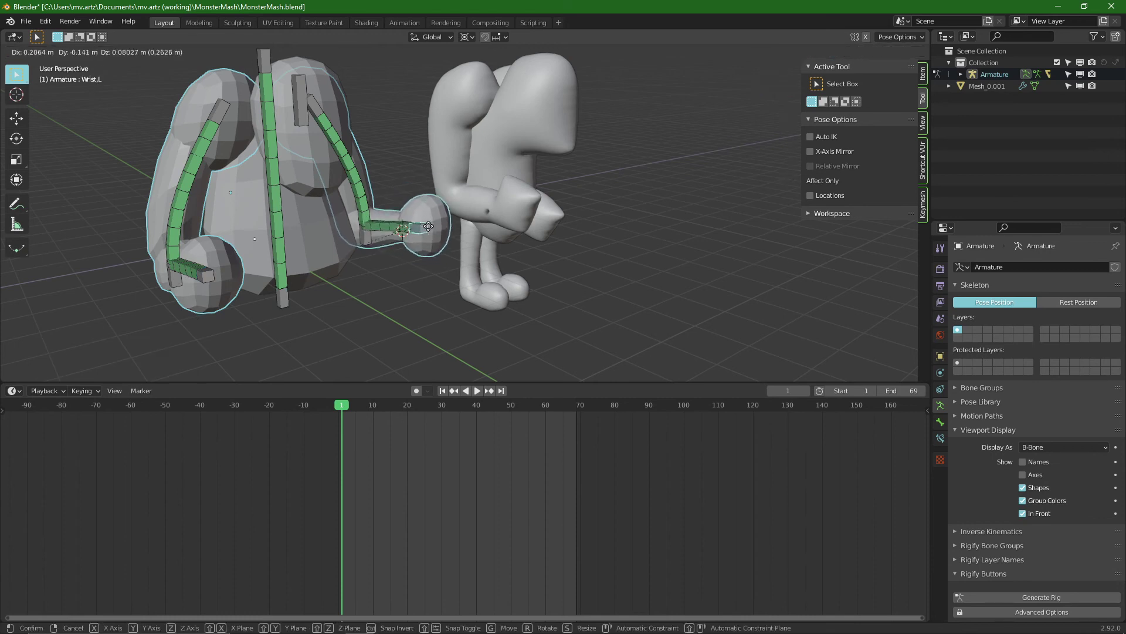
pyautogui.rightClick(428, 225)
# Test how the arms mesh deforms by temporarily moving other arm bones from both sides of the block-out
pyautogui.press('g')
pyautogui.rightClick(226, 263)
pyautogui.moveTo(258, 299); pyautogui.dragTo(361, 208, button='middle')
pyautogui.click(155, 287)
pyautogui.press('g')
pyautogui.press('Escape')
pyautogui.scroll(2, 362, 207)
pyautogui.scroll(-1, 459, 244)
pyautogui.keyDown('shift'); pyautogui.moveTo(441, 235); pyautogui.dragTo(393, 207, button='middle'); pyautogui.keyUp('shift')
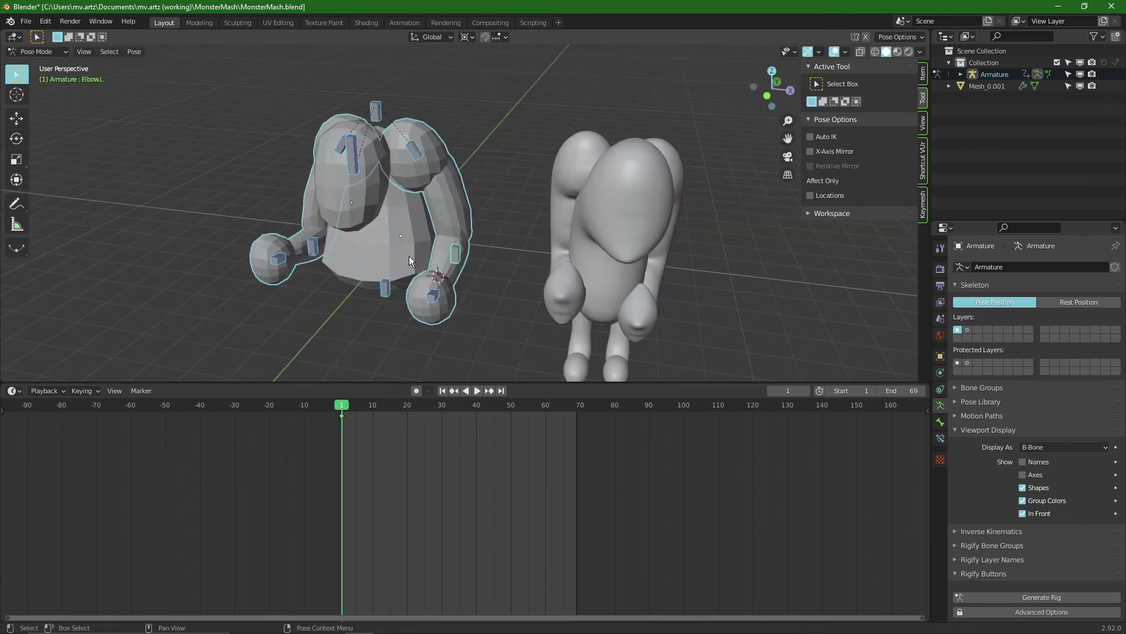
# Reposition the right arm's wrist and elbow bones on frame 1 to match the reference character's bent arm
pyautogui.moveTo(281, 211); pyautogui.dragTo(470, 259, button='middle')
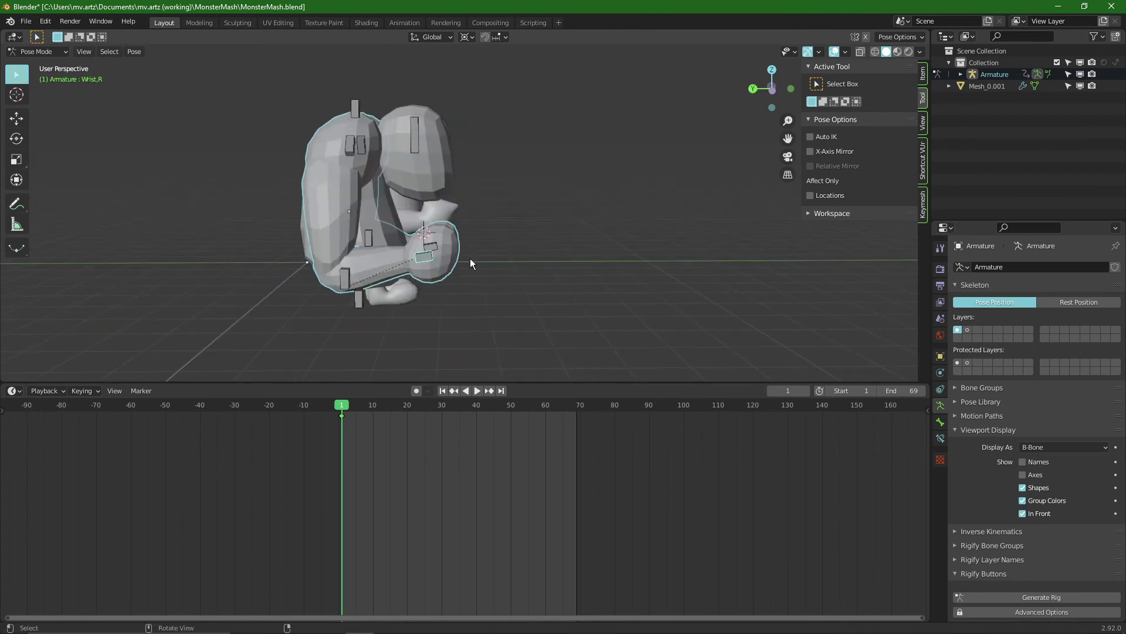
pyautogui.click(431, 257)
pyautogui.press('g')
pyautogui.click(443, 237)
pyautogui.click(347, 275)
pyautogui.press('g')
pyautogui.rightClick(406, 256)
pyautogui.moveTo(500, 254)
pyautogui.mouseDown(button='middle')
pyautogui.moveTo(339, 253)
pyautogui.moveTo(524, 248)
pyautogui.moveTo(515, 231)
pyautogui.moveTo(463, 219)
pyautogui.moveTo(465, 245)
pyautogui.moveTo(403, 244)
pyautogui.moveTo(502, 234)
pyautogui.mouseUp(button='middle')
pyautogui.press('g')
pyautogui.click(507, 230)
# Try moving and rotating the right wrist bone, then undo the changes
pyautogui.click(451, 220)
pyautogui.press('g')
pyautogui.click(450, 223)
pyautogui.press('r')
pyautogui.click(497, 195)
pyautogui.hotkey('ctrl', 'z')
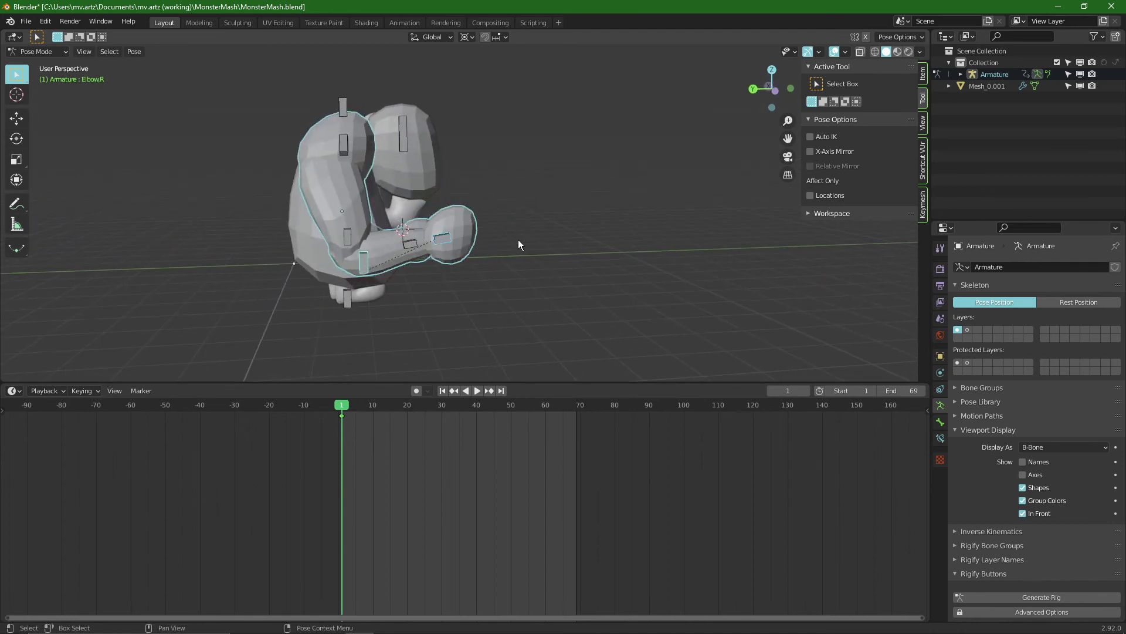
# Move the right elbow bone about 0.62 m along Y, keyframe all bones on frame 1 and save the file
pyautogui.press('g')
pyautogui.press('y')
pyautogui.click(503, 245)
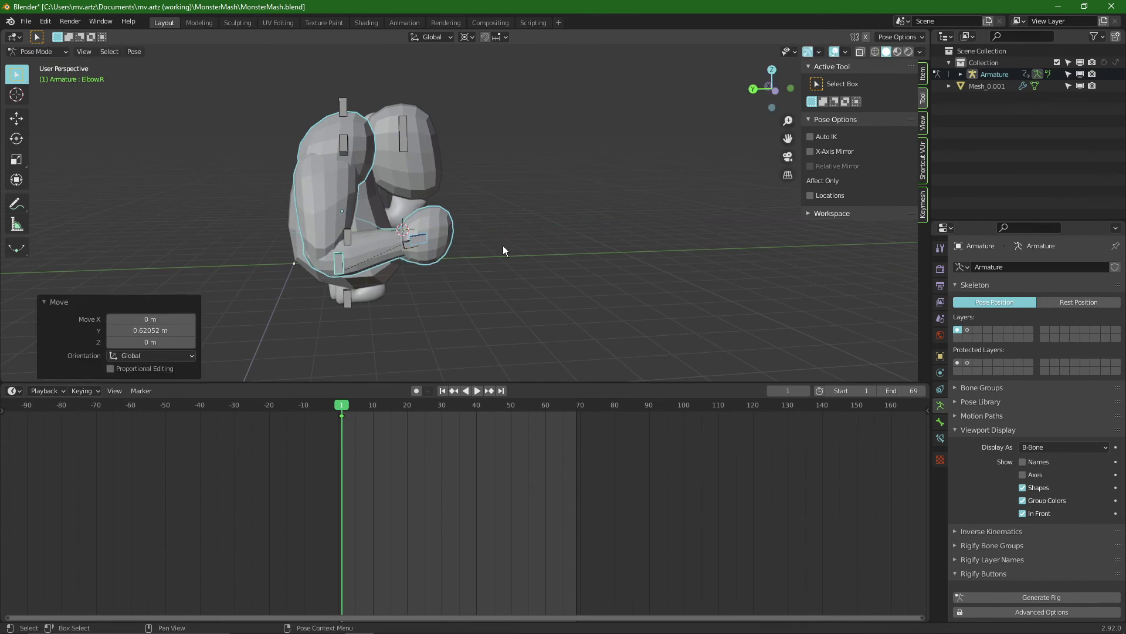
pyautogui.moveTo(502, 246); pyautogui.dragTo(443, 260, button='middle')
pyautogui.press('a')
pyautogui.press('i')
pyautogui.click(516, 265)
pyautogui.moveTo(558, 252); pyautogui.dragTo(460, 248, button='middle')
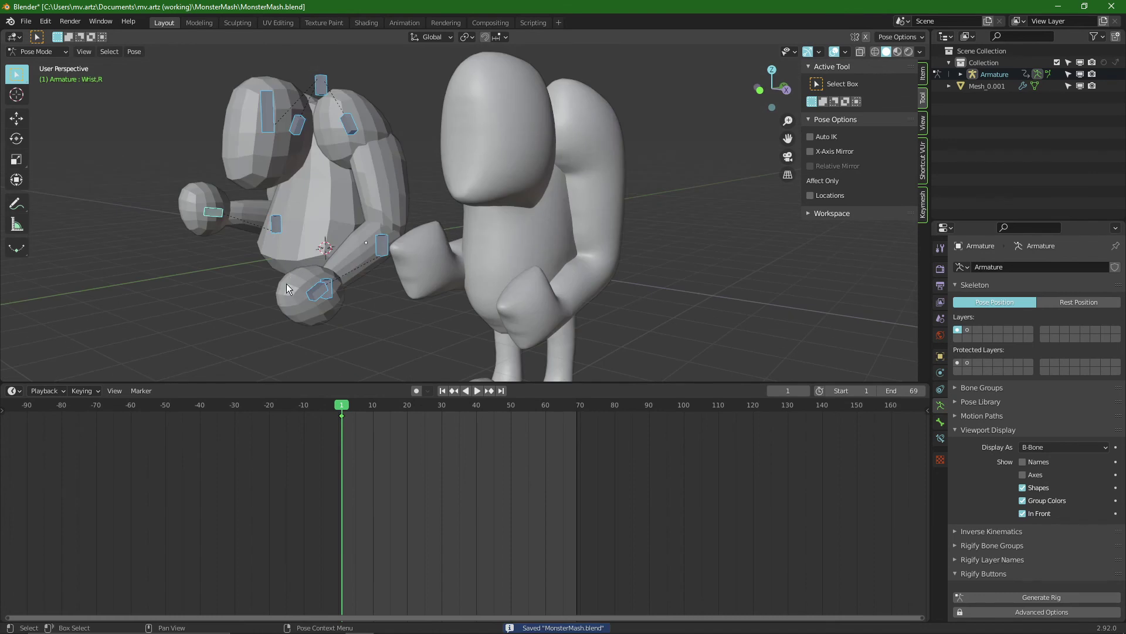
# Select the left wrist bone and compare the block-out's pose with the reference character from several angles
pyautogui.click(316, 301)
pyautogui.scroll(-3, 315, 301)
pyautogui.moveTo(275, 286); pyautogui.dragTo(433, 259, button='middle')
pyautogui.scroll(4, 304, 258)
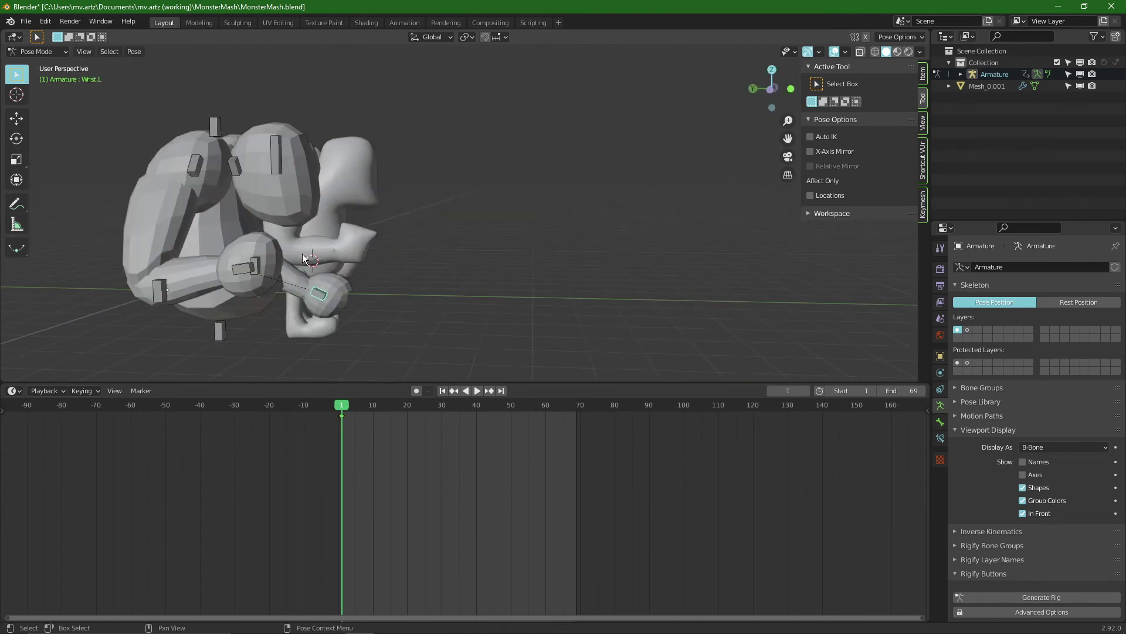
pyautogui.moveTo(300, 257); pyautogui.dragTo(266, 232, button='middle')
pyautogui.scroll(3, 392, 237)
pyautogui.scroll(-5, 392, 234)
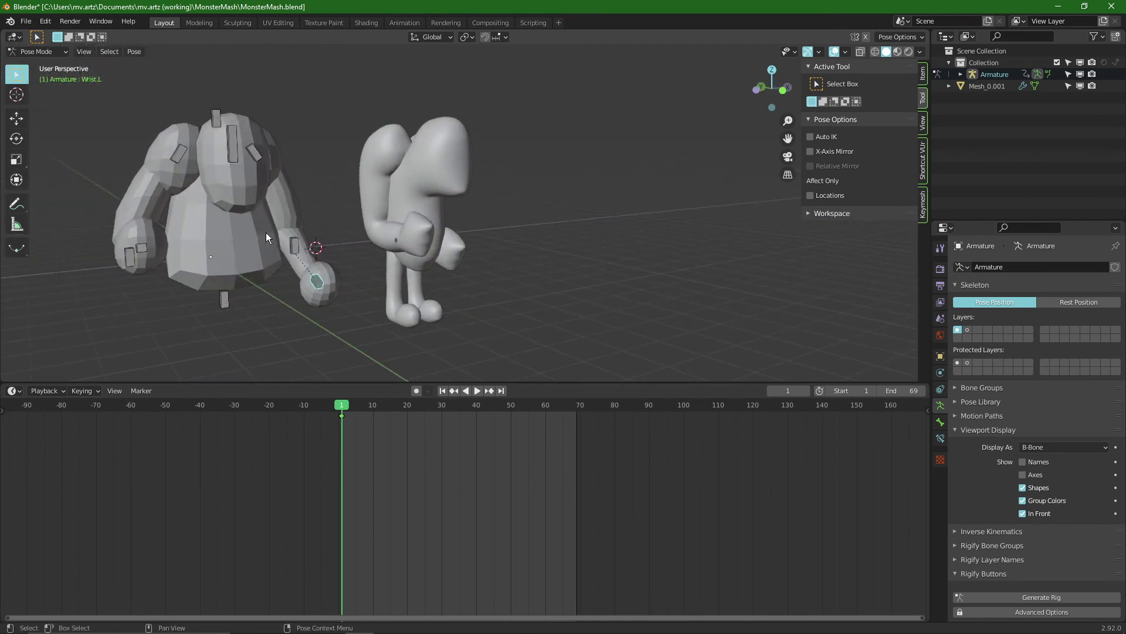
pyautogui.moveTo(184, 238); pyautogui.dragTo(132, 251, button='middle')
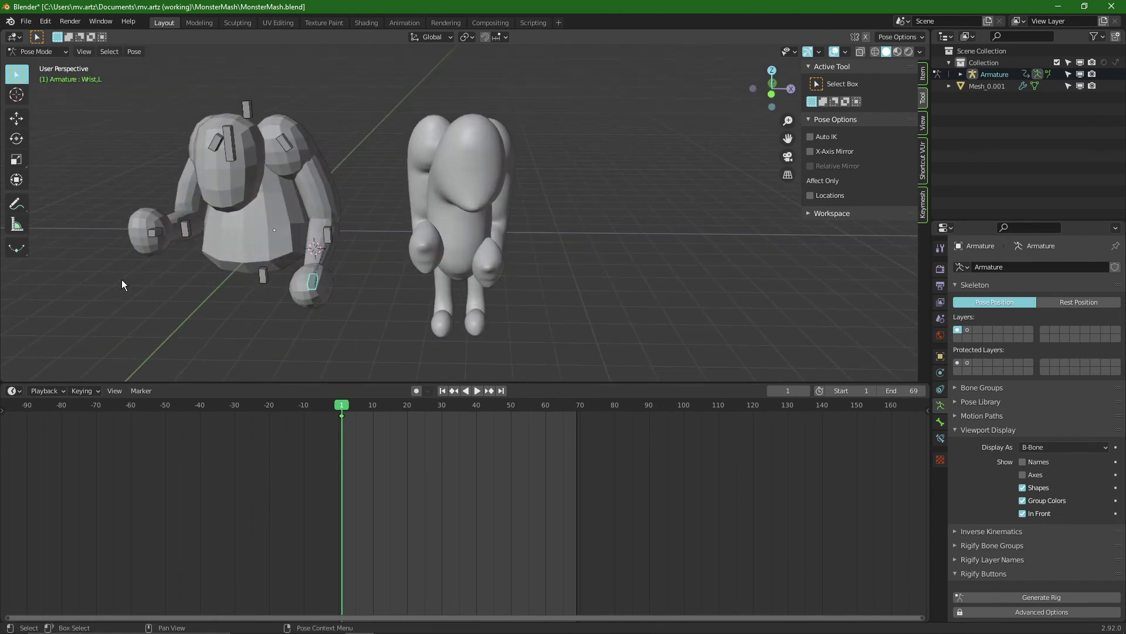
# Play back the reference character's animation, stop it and go to frame 27
pyautogui.press('space')
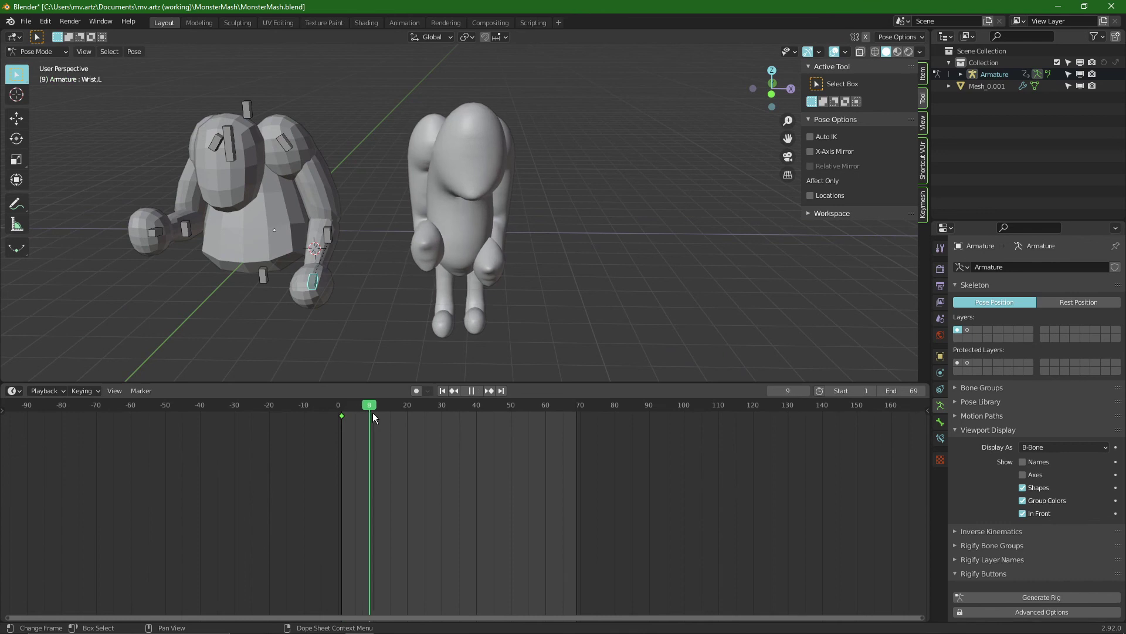
pyautogui.press('space')
pyautogui.moveTo(385, 252); pyautogui.dragTo(458, 351, button='middle')
pyautogui.moveTo(422, 409); pyautogui.dragTo(431, 412)
# Move the right wrist bone forward and up on frame 27 and rotate the right arm's pose
pyautogui.moveTo(231, 272); pyautogui.dragTo(272, 276, button='middle')
pyautogui.click(183, 285)
pyautogui.press('g')
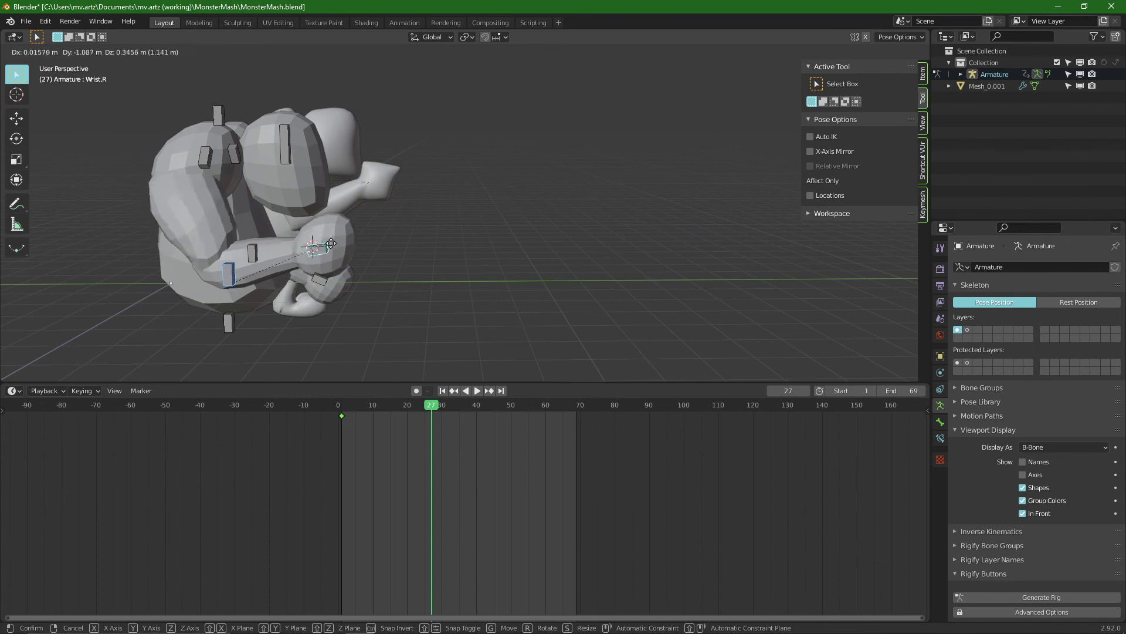
pyautogui.click(351, 228)
pyautogui.moveTo(339, 228); pyautogui.dragTo(354, 223, button='middle')
pyautogui.click(269, 256)
pyautogui.press('r')
pyautogui.click(338, 195)
# Adjust the right arm's pose on frame 27 with another move and a rotation about the X axis
pyautogui.click(346, 192)
pyautogui.press('g')
pyautogui.click(367, 223)
pyautogui.press('r')
pyautogui.press('x')
pyautogui.click(438, 227)
# Select another bone of the rig and rotate it about the Z axis on frame 27
pyautogui.moveTo(437, 226); pyautogui.dragTo(311, 317, button='middle')
pyautogui.click(421, 109)
pyautogui.press('r')
pyautogui.press('z')
pyautogui.click(530, 96)
# Select two bones together, shift them in the horizontal plane and rotate them about the Z axis
pyautogui.click(337, 323)
pyautogui.keyDown('shift'); pyautogui.click(343, 272); pyautogui.keyUp('shift')
pyautogui.press('g')
pyautogui.hotkey('shift', 'z')
pyautogui.click(393, 264)
pyautogui.press('r')
pyautogui.press('z')
pyautogui.click(433, 235)
# Rotate the next bone about the Y axis and then freely, and keyframe all bones on frame 27
pyautogui.moveTo(433, 235); pyautogui.dragTo(356, 206, button='middle')
pyautogui.click(448, 232)
pyautogui.press('r')
pyautogui.press('y')
pyautogui.click(508, 218)
pyautogui.press('r')
pyautogui.click(537, 194)
pyautogui.press('a')
pyautogui.press('i')
pyautogui.click(403, 175)
# Reposition the left elbow bone slightly on frame 27
pyautogui.moveTo(403, 175); pyautogui.dragTo(484, 192, button='middle')
pyautogui.click(460, 111)
pyautogui.click(465, 113)
pyautogui.click(469, 222)
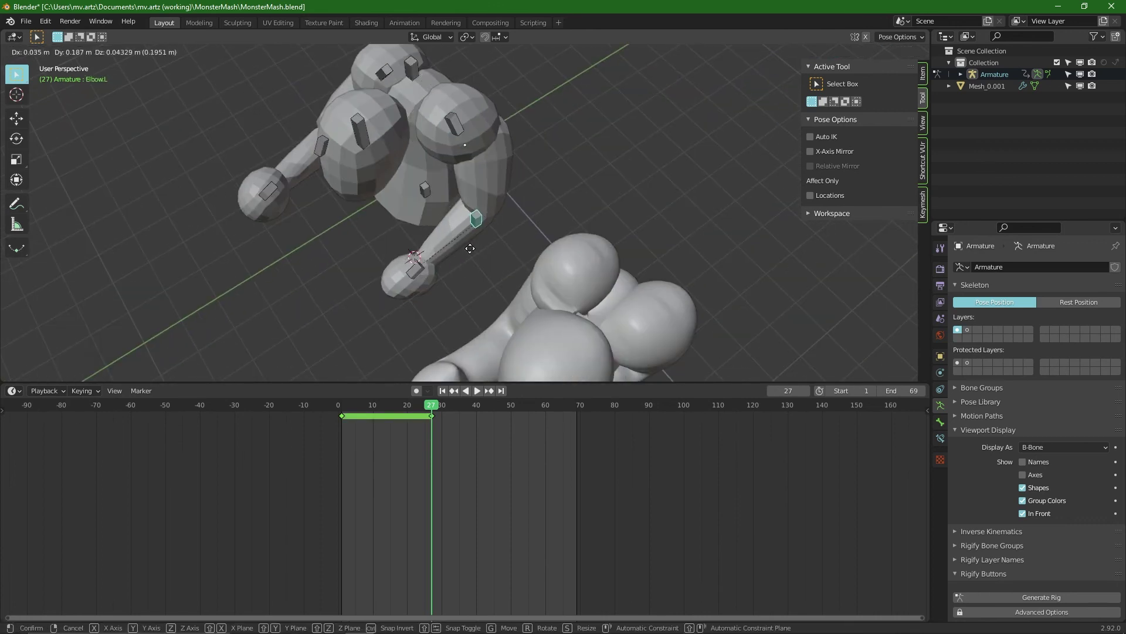
pyautogui.click(474, 248)
pyautogui.moveTo(474, 247); pyautogui.dragTo(470, 209, button='middle')
# Rotate the left wrist bone about X and reposition it along the Z and X axes
pyautogui.click(417, 256)
pyautogui.press('r')
pyautogui.press('x')
pyautogui.click(453, 211)
pyautogui.press('g')
pyautogui.press('z')
pyautogui.click(452, 221)
pyautogui.press('g')
pyautogui.press('x')
pyautogui.click(483, 190)
# Rotate the left wrist bone about the Z axis and keyframe all bones on frame 27
pyautogui.press('r')
pyautogui.press('z')
pyautogui.click(469, 220)
pyautogui.press('a')
pyautogui.press('i')
# Duplicate the frame 1 keyframes to frame 22 to hold the starting pose
pyautogui.moveTo(431, 406)
pyautogui.mouseDown()
pyautogui.moveTo(389, 407)
pyautogui.moveTo(414, 405)
pyautogui.mouseUp()
pyautogui.hotkey('shift', 'd')
pyautogui.click(427, 410)
# Adjust the armature's pose on frame 30 and insert a keyframe for it
pyautogui.click(442, 405)
pyautogui.moveTo(437, 317); pyautogui.dragTo(453, 168, button='middle')
pyautogui.press('r')
pyautogui.press('g')
pyautogui.press('i')
# Review the motion around frame 44, then rotate the pose about the X axis and keyframe it
pyautogui.click(490, 405)
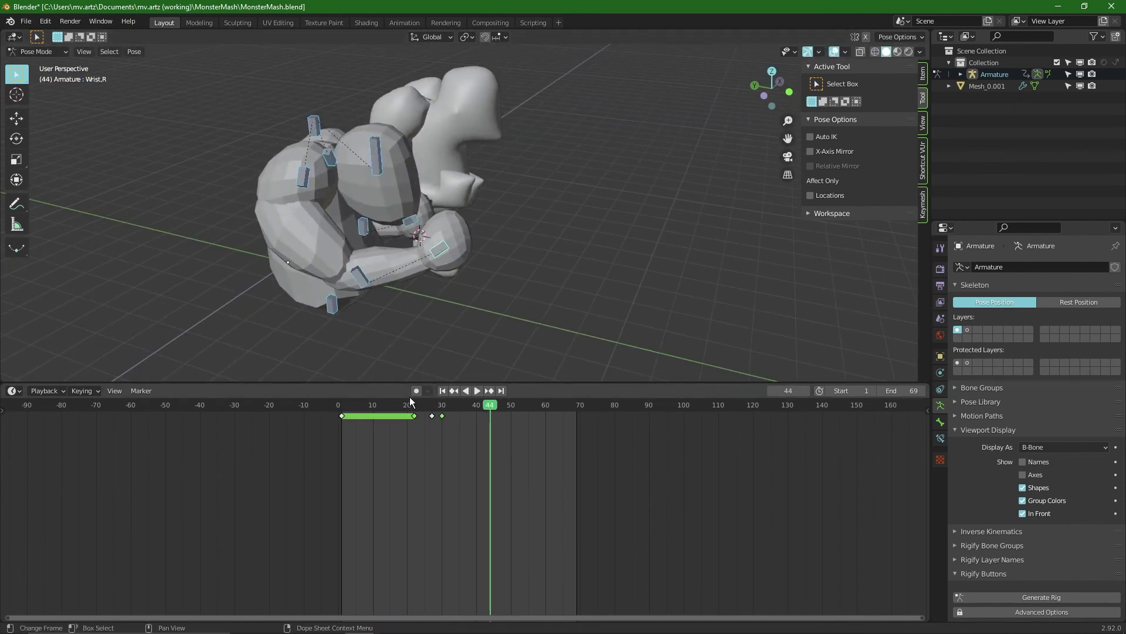
pyautogui.press('Down')
pyautogui.press('Down')
pyautogui.moveTo(334, 263); pyautogui.dragTo(410, 217, button='middle')
pyautogui.scroll(-2, 411, 217)
pyautogui.press('space')
pyautogui.press('space')
pyautogui.click(375, 201)
pyautogui.press('r')
pyautogui.press('x')
pyautogui.click(414, 176)
pyautogui.press('i')
# Jump to another keyed frame, move the selected bones along the Y axis and keyframe them
pyautogui.press('Up')
pyautogui.press('g')
pyautogui.press('y')
pyautogui.click(601, 136)
pyautogui.press('i')
# Play back the armature's animation beside the reference character and check the motion from another angle
pyautogui.press('space')
pyautogui.moveTo(564, 216); pyautogui.dragTo(367, 266, button='middle')
pyautogui.press('space')
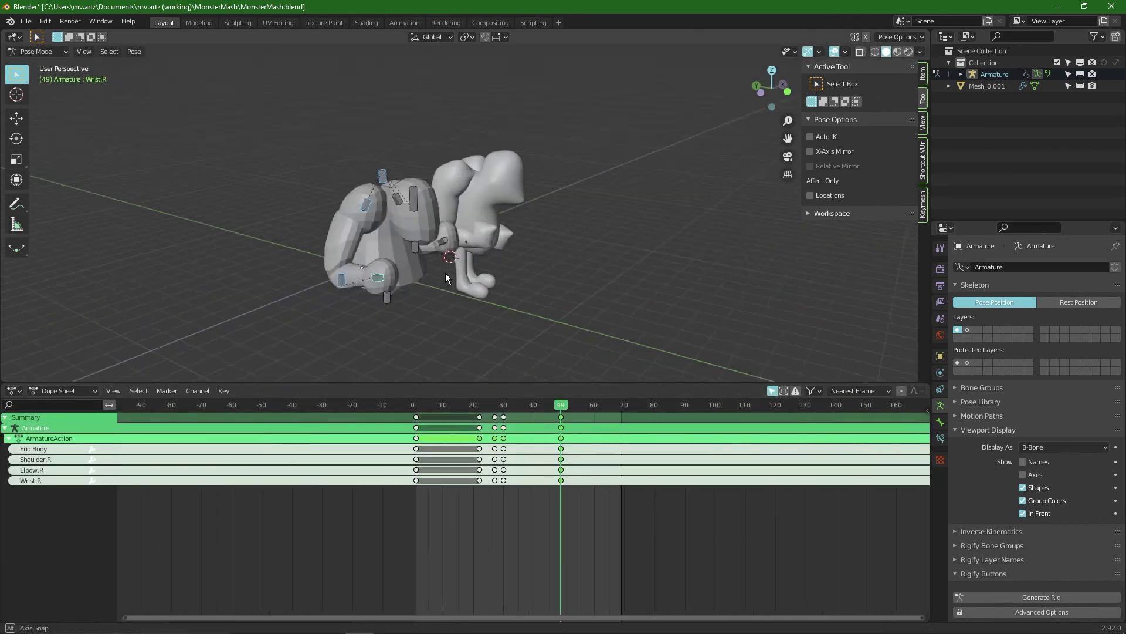
pyautogui.press('space')
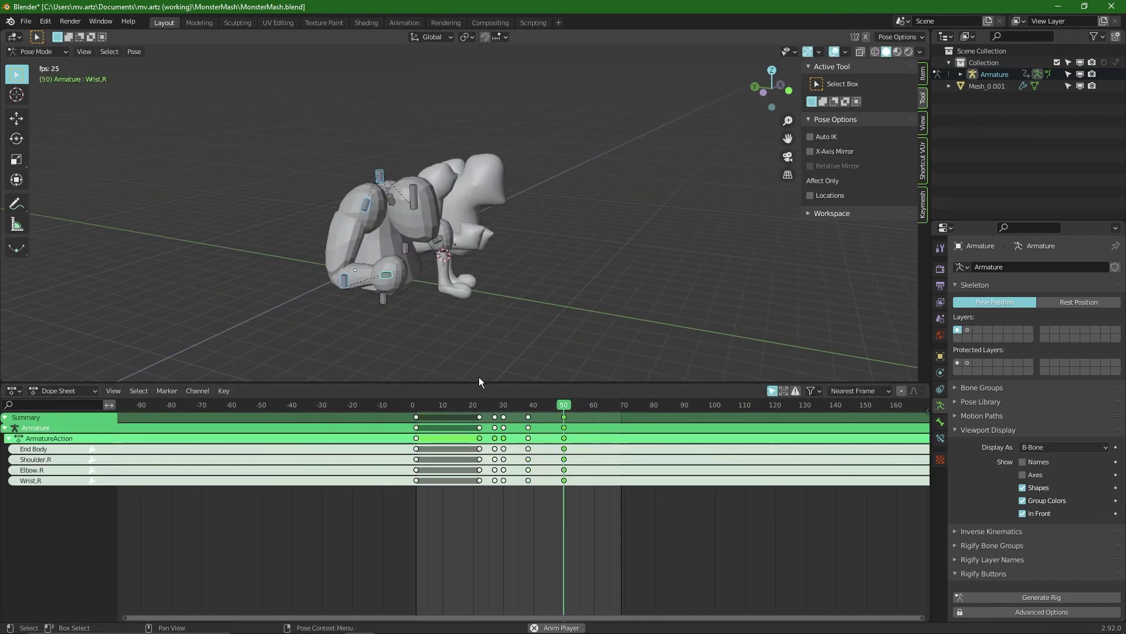
pyautogui.press('space')
# Go to frame 10, select all bones and insert a keyframe
pyautogui.moveTo(463, 406); pyautogui.dragTo(444, 424)
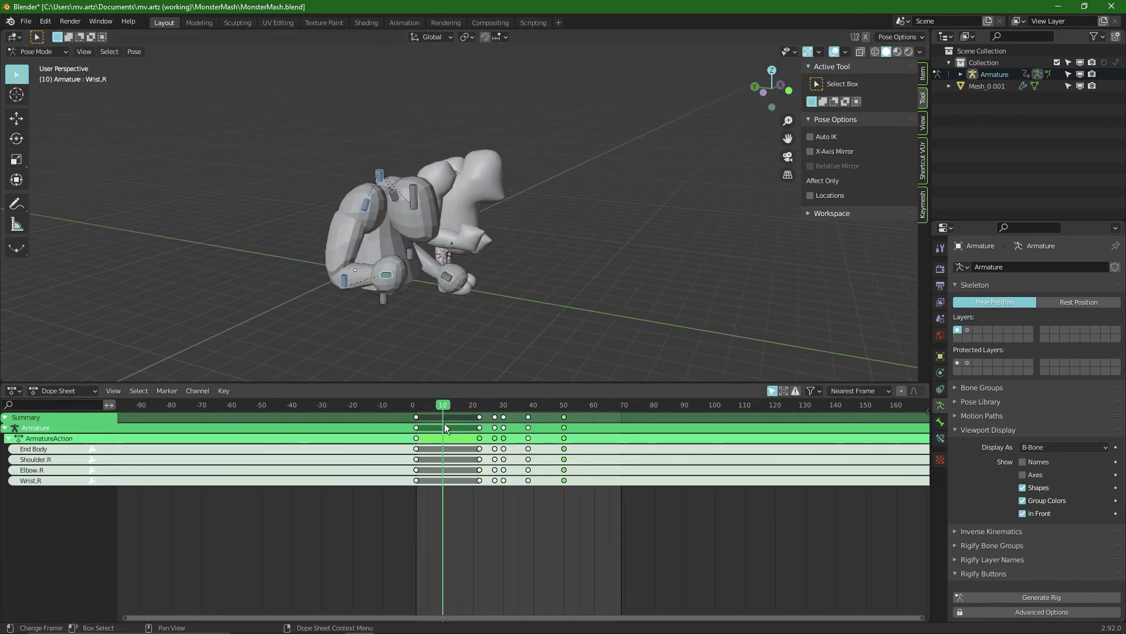
pyautogui.moveTo(446, 264); pyautogui.dragTo(427, 293, button='middle')
pyautogui.moveTo(358, 241); pyautogui.dragTo(427, 302)
pyautogui.press('a')
pyautogui.press('i')
# Go to frame 18, box-select the right arm bones, move them to match the reference character and keyframe the pose
pyautogui.hotkey('shift', 'Left')
pyautogui.moveTo(317, 234); pyautogui.dragTo(449, 266)
pyautogui.moveTo(449, 265); pyautogui.dragTo(487, 281, button='middle')
pyautogui.moveTo(416, 405); pyautogui.dragTo(468, 442)
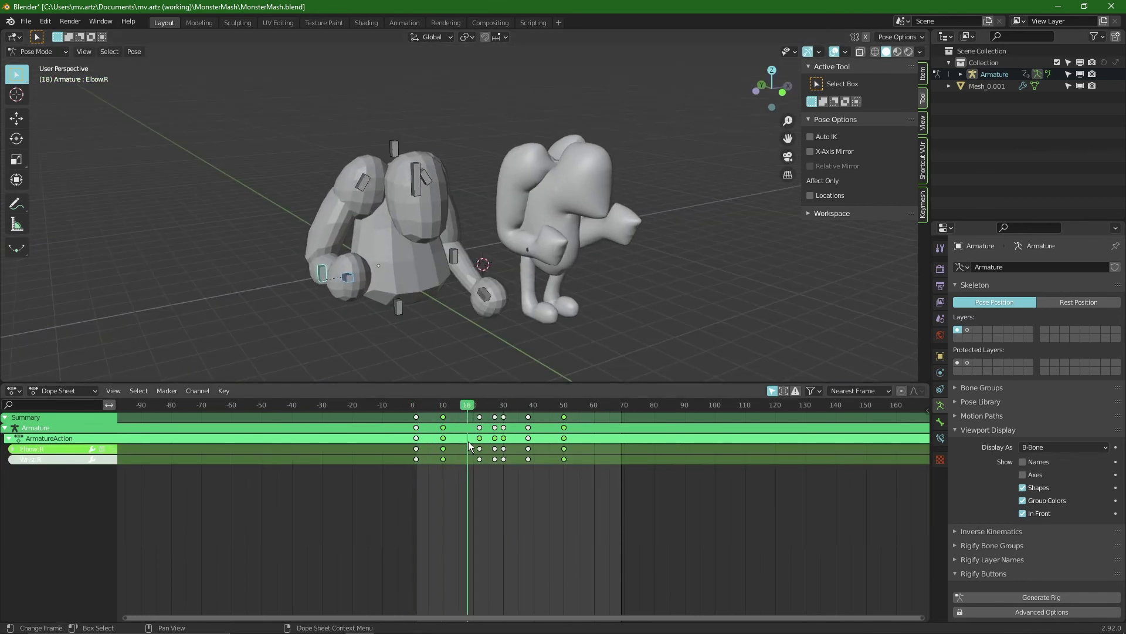
pyautogui.moveTo(293, 164); pyautogui.dragTo(405, 322)
pyautogui.moveTo(446, 264); pyautogui.dragTo(434, 249, button='middle')
pyautogui.hotkey('shift', 'd')
pyautogui.press('g')
pyautogui.click(566, 314)
pyautogui.press('i')
# Keyframe the selected upper-body bone and play back the animation from another angle to compare it with the reference
pyautogui.press('space')
pyautogui.click(372, 281)
pyautogui.press('space')
pyautogui.click(382, 195)
pyautogui.press('i')
pyautogui.click(421, 181)
pyautogui.press('g')
pyautogui.press('space')
pyautogui.moveTo(492, 327); pyautogui.dragTo(444, 234, button='middle')
pyautogui.press('space')
# Select the left shoulder, elbow and wrist bones at frame 10 and move them along the Z axis
pyautogui.click(425, 191)
pyautogui.keyDown('shift'); pyautogui.click(459, 293); pyautogui.keyUp('shift')
pyautogui.keyDown('shift'); pyautogui.click(416, 340); pyautogui.keyUp('shift')
pyautogui.press('g')
pyautogui.press('z')
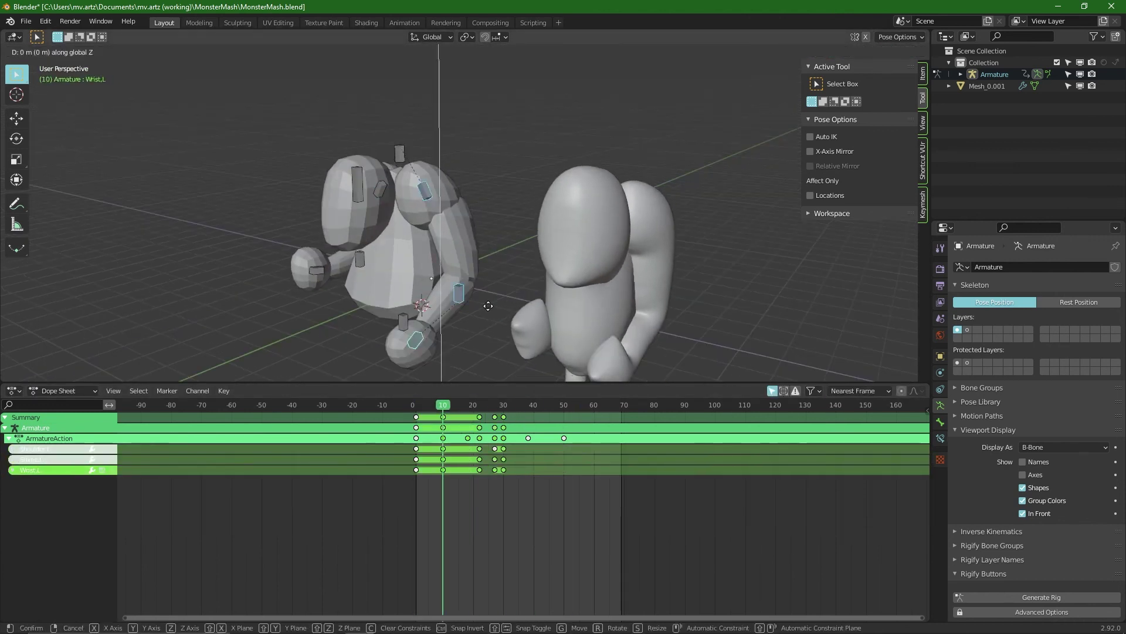
pyautogui.click(488, 306)
# Go to frame 22, select the left shoulder, elbow and wrist bones and exaggerate their pose with Push Pose
pyautogui.moveTo(445, 193); pyautogui.dragTo(485, 186, button='middle')
pyautogui.click(413, 188)
pyautogui.press('Right')
pyautogui.press('Right')
pyautogui.press('Right')
pyautogui.click(479, 405)
pyautogui.keyDown('shift'); pyautogui.click(443, 287); pyautogui.keyUp('shift')
pyautogui.keyDown('shift'); pyautogui.click(395, 347); pyautogui.keyUp('shift')
pyautogui.hotkey('ctrl', 'e')
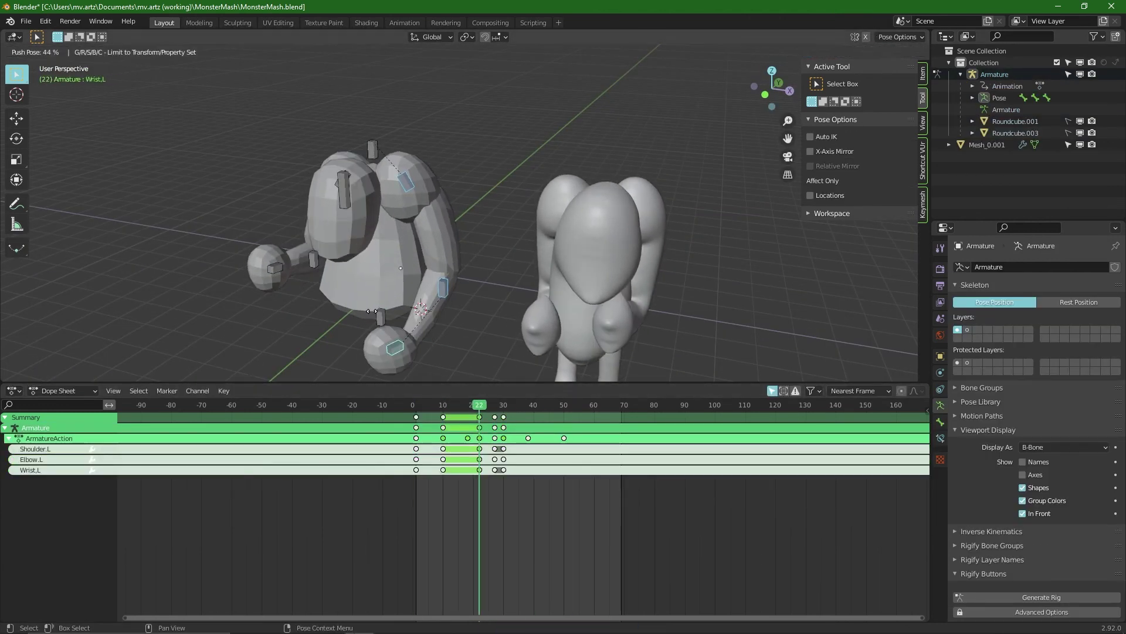
pyautogui.click(371, 311)
# Shift the left arm's keys from frame 22 to frame 18 and adjust the in-between pose with Pose Breakdowner
pyautogui.press('space')
pyautogui.moveTo(479, 448); pyautogui.dragTo(468, 448)
pyautogui.press('space')
pyautogui.click(405, 311)
pyautogui.hotkey('shift', 'e')
pyautogui.click(392, 357)
pyautogui.press('space')
pyautogui.press('space')
# Review the motion at the keyed frames, select the left shoulder, elbow and wrist bones and insert a keyframe
pyautogui.press('Down')
pyautogui.press('Down')
pyautogui.click(416, 188)
pyautogui.press('Down')
pyautogui.press('space')
pyautogui.moveTo(403, 227); pyautogui.dragTo(446, 176, button='middle')
pyautogui.keyDown('shift'); pyautogui.click(437, 227); pyautogui.keyUp('shift')
pyautogui.keyDown('shift'); pyautogui.click(410, 217); pyautogui.keyUp('shift')
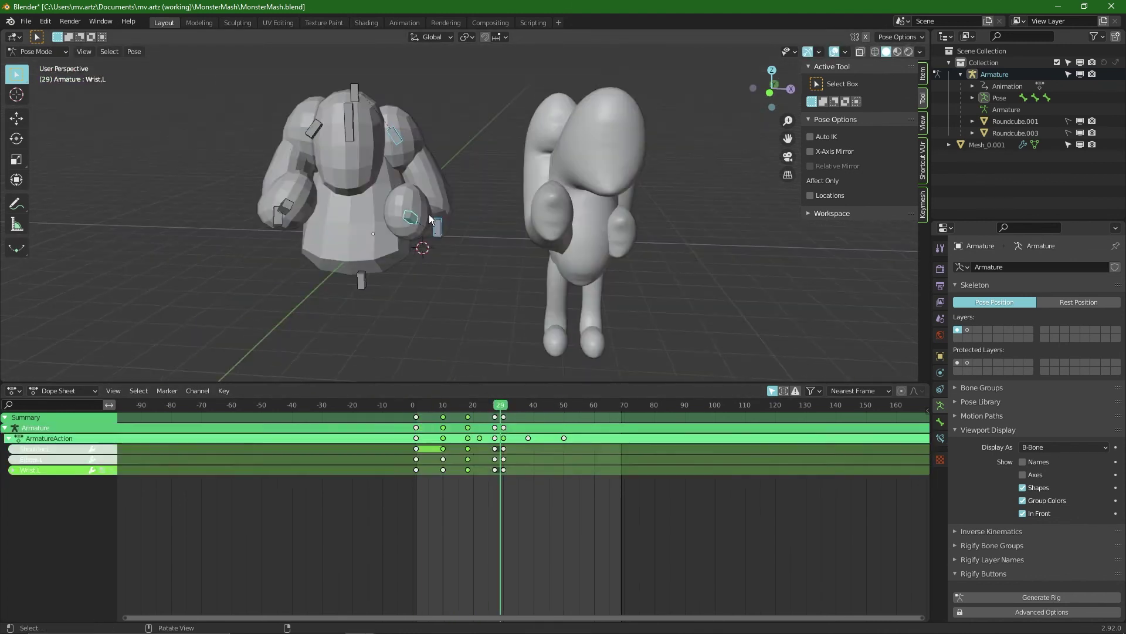
pyautogui.moveTo(430, 215); pyautogui.dragTo(432, 233, button='middle')
pyautogui.press('i')
# Select the left arm bones, move them along the X axis and rotate them to follow the reference arm
pyautogui.moveTo(435, 287); pyautogui.dragTo(431, 141, button='middle')
pyautogui.click(399, 140)
pyautogui.click(421, 222)
pyautogui.keyDown('shift'); pyautogui.click(370, 275); pyautogui.keyUp('shift')
pyautogui.press('g')
pyautogui.press('x')
pyautogui.press('r')
pyautogui.click(479, 211)
# Rotate a single arm bone freely to refine the pose and keyframe it together with the neighbouring bone
pyautogui.moveTo(479, 211); pyautogui.dragTo(498, 179, button='middle')
pyautogui.click(377, 213)
pyautogui.press('r')
pyautogui.press('r')
pyautogui.click(422, 284)
pyautogui.moveTo(422, 283); pyautogui.dragTo(489, 196, button='middle')
pyautogui.keyDown('shift'); pyautogui.click(480, 163); pyautogui.keyUp('shift')
pyautogui.press('i')
# Show the bone transform properties in the sidebar and reposition the selected bone at the chosen keyed frame
pyautogui.click(435, 83)
pyautogui.press('Up')
pyautogui.click(461, 156)
pyautogui.press('Down')
pyautogui.scroll(3, 461, 156)
pyautogui.moveTo(469, 159); pyautogui.dragTo(506, 150, button='middle')
pyautogui.click(922, 74)
pyautogui.hotkey('alt', 'space')
pyautogui.moveTo(493, 210); pyautogui.dragTo(477, 204, button='middle')
pyautogui.press('g')
pyautogui.click(580, 130)
# Move and rotate a lower left arm bone to match the reference, extend the selection and keyframe the pose
pyautogui.click(415, 246)
pyautogui.press('g')
pyautogui.press('r')
pyautogui.click(500, 213)
pyautogui.keyDown('shift'); pyautogui.click(479, 91); pyautogui.keyUp('shift')
pyautogui.keyDown('shift'); pyautogui.click(478, 91); pyautogui.keyUp('shift')
pyautogui.press('i')
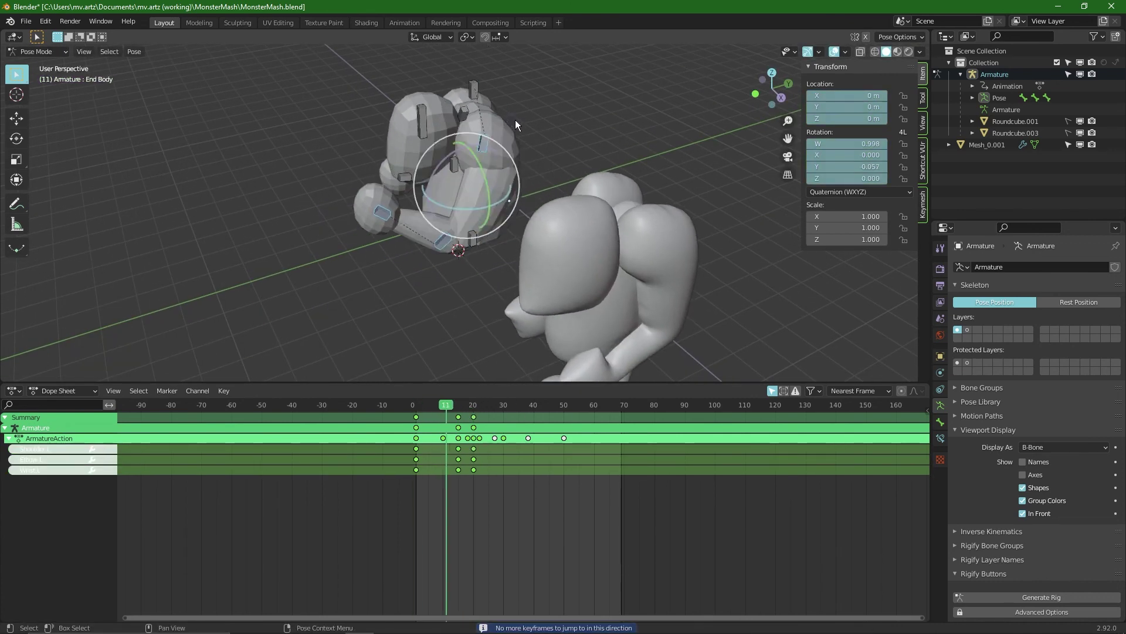
# Create a breakdown pose for the left shoulder, elbow and wrist at frame 11, keyframe it and check the adjacent keys
pyautogui.keyDown('shift'); pyautogui.click(409, 220); pyautogui.keyUp('shift')
pyautogui.hotkey('shift', 'e')
pyautogui.click(307, 322)
pyautogui.press('i')
pyautogui.click(308, 321)
pyautogui.press('Down')
pyautogui.press('Up')
pyautogui.press('Up')
pyautogui.press('Up')
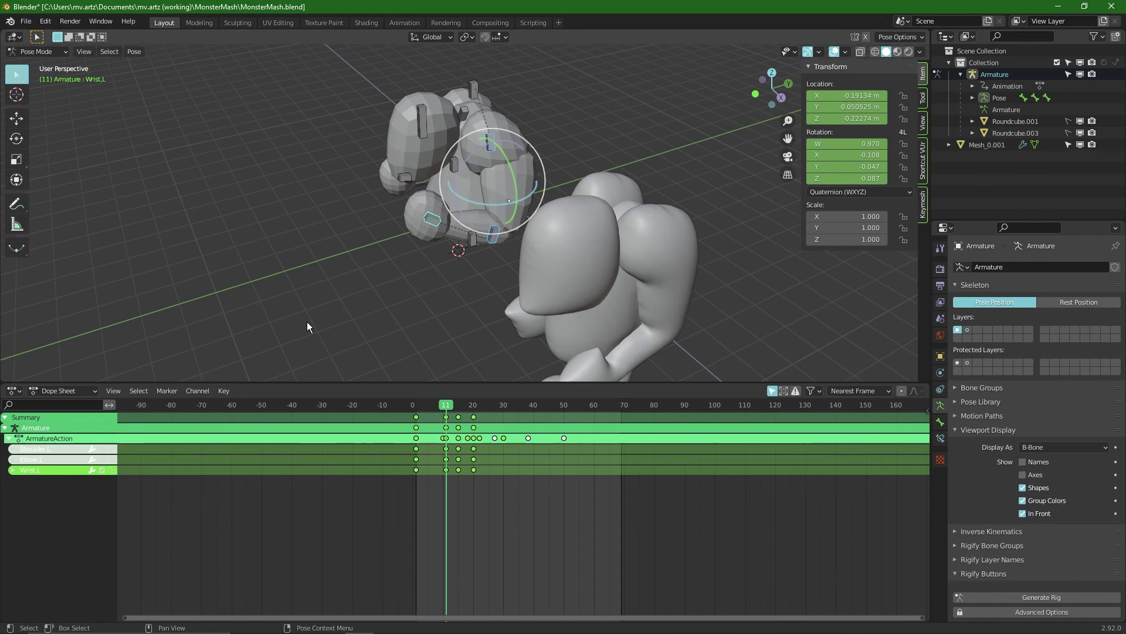
# Adjust the selected bone's in-between pose with Pose Breakdowner once more and keyframe it
pyautogui.click(424, 242)
pyautogui.hotkey('shift', 'e')
pyautogui.click(114, 294)
pyautogui.press('i')
# Step forward from frame 20, box-select the arm bones and move them along the Z axis
pyautogui.click(364, 208)
pyautogui.moveTo(376, 202); pyautogui.dragTo(407, 199, button='middle')
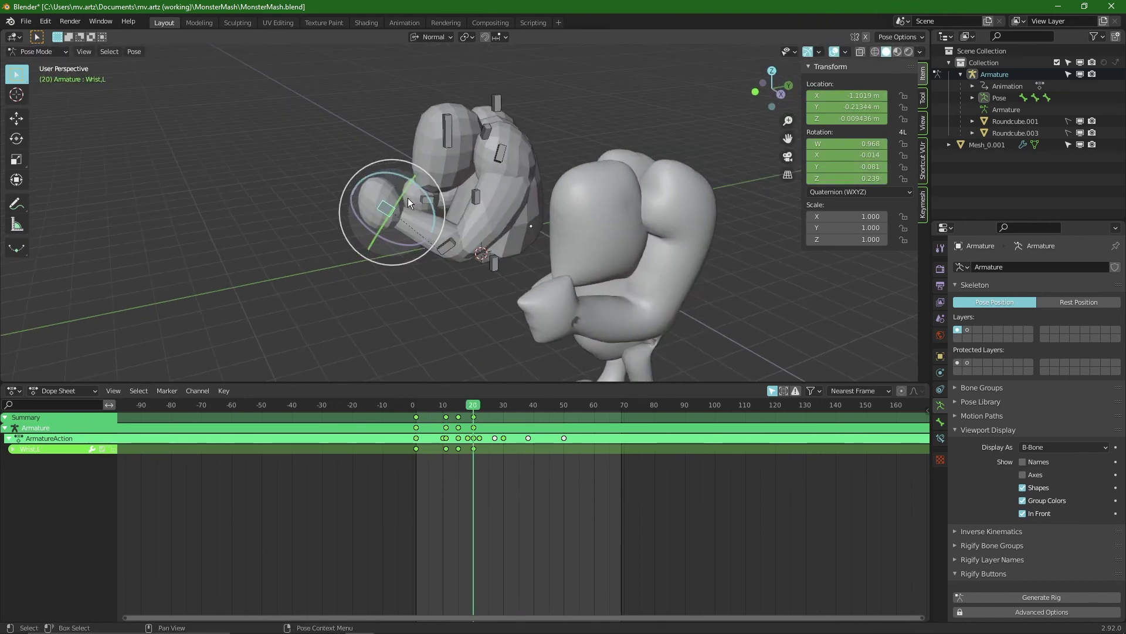
pyautogui.press('Right')
pyautogui.press('Right')
pyautogui.press('Right')
pyautogui.press('Right')
pyautogui.click(526, 139)
pyautogui.moveTo(581, 176); pyautogui.dragTo(463, 252)
pyautogui.press('g')
pyautogui.press('z')
pyautogui.click(579, 170)
pyautogui.moveTo(440, 147); pyautogui.dragTo(476, 136, button='middle')
pyautogui.keyDown('shift'); pyautogui.click(476, 136); pyautogui.keyUp('shift')
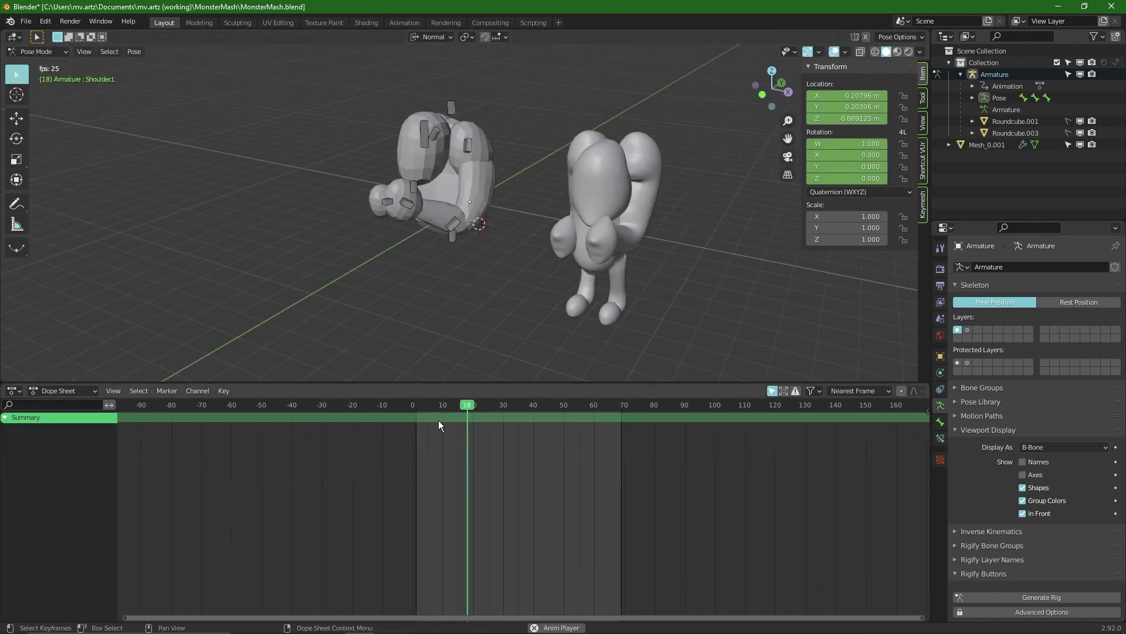